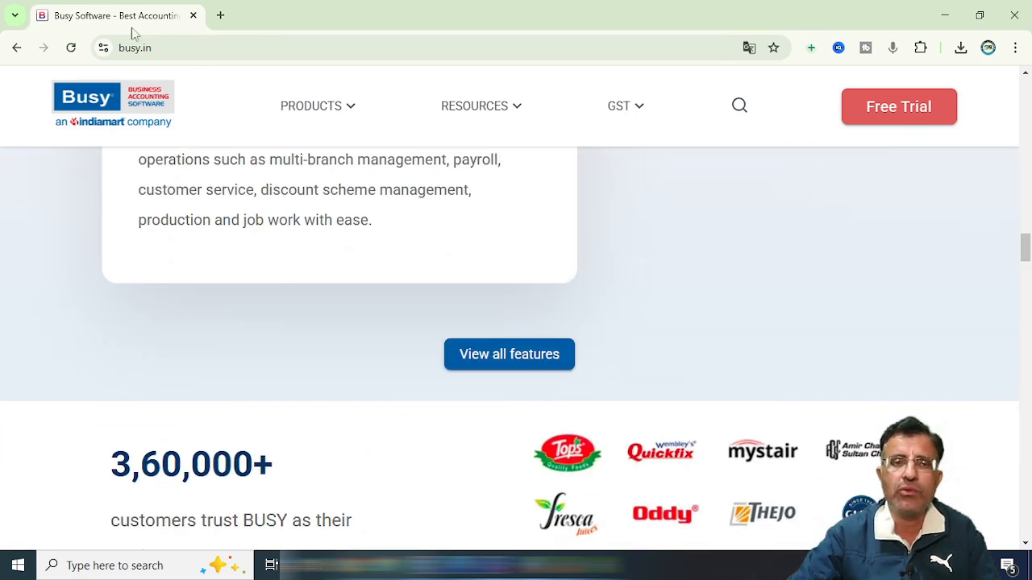
Return to the Google results and open the BUSY download page, highlighting Release 12.
left_click(16, 48)
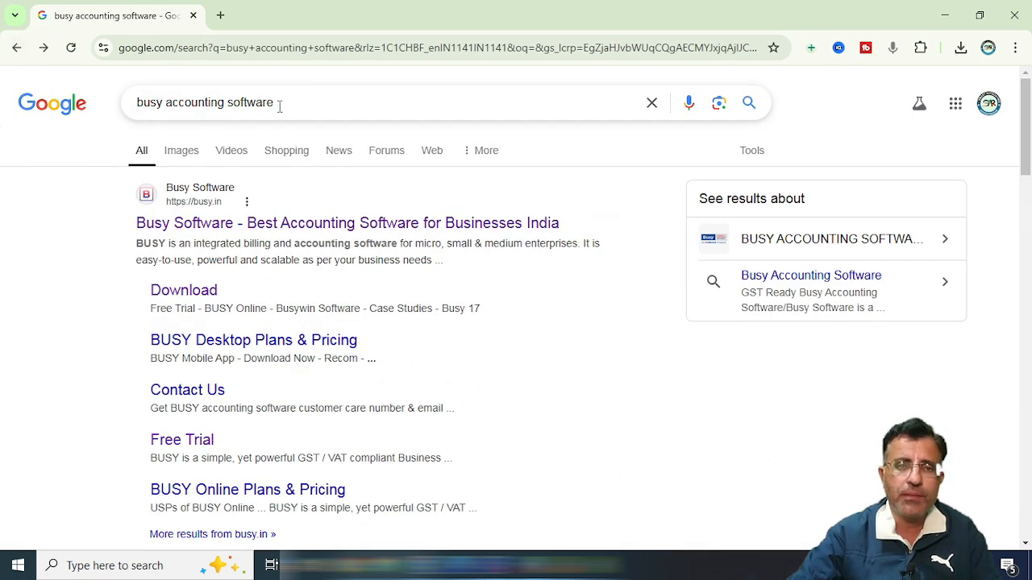
left_click(197, 294)
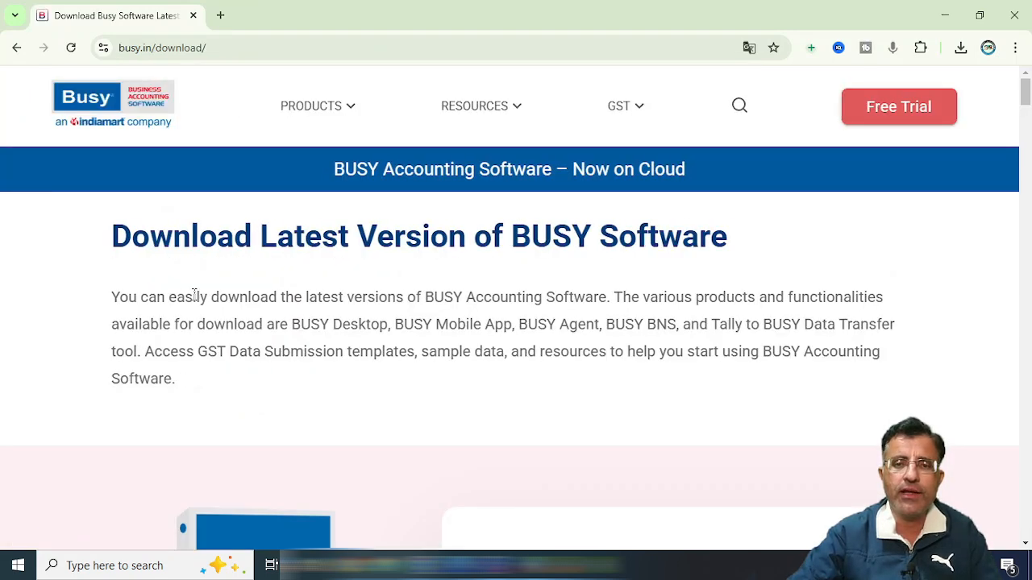
scroll(437, 267, "down", 4)
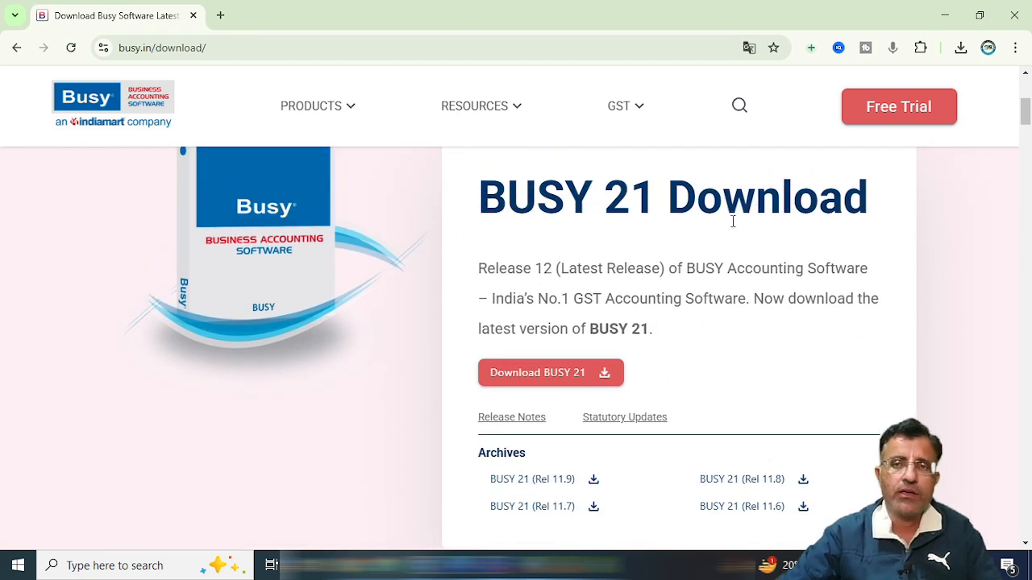
scroll(627, 295, "down", 2)
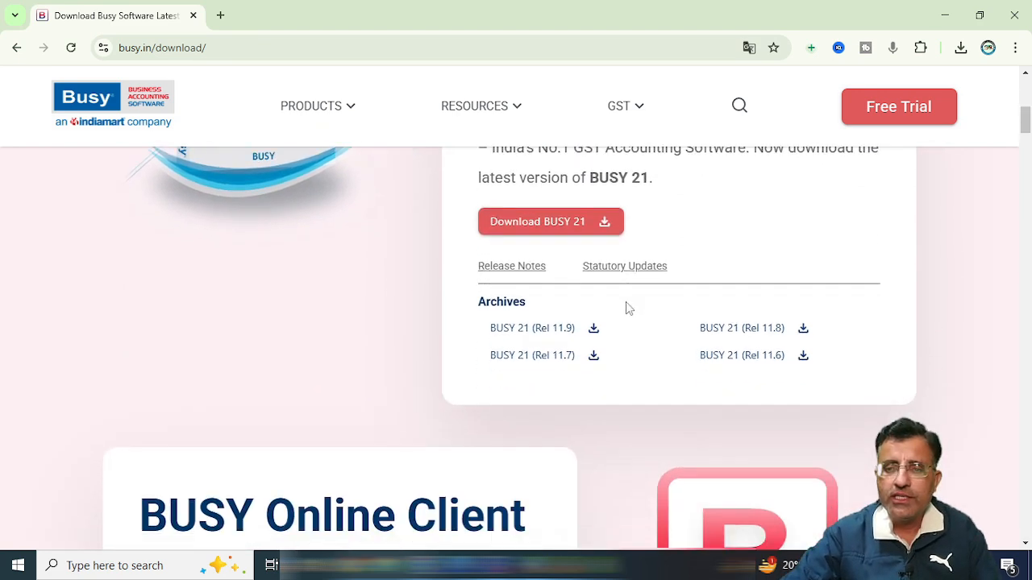
scroll(629, 307, "up", 2)
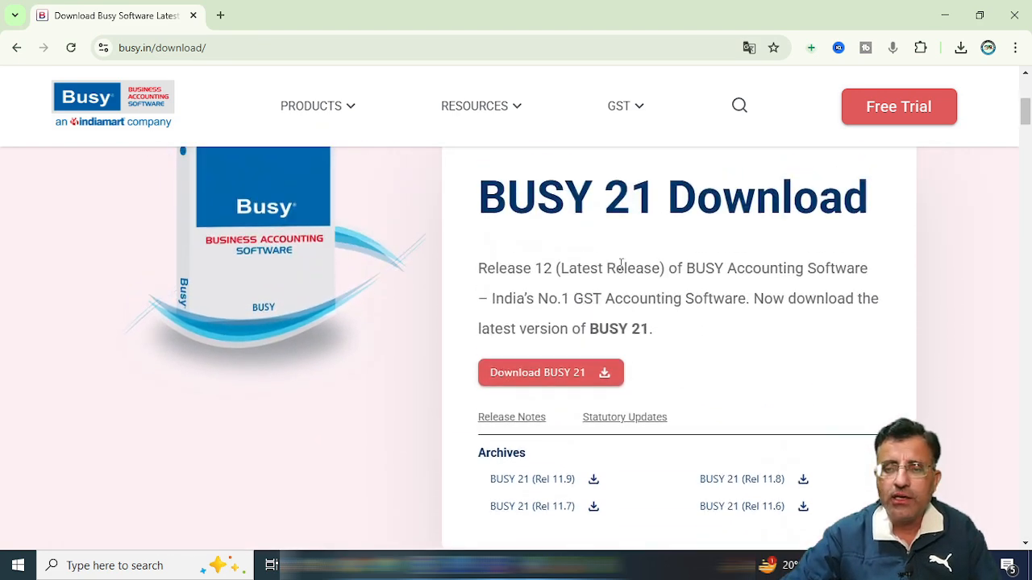
double_click(542, 270)
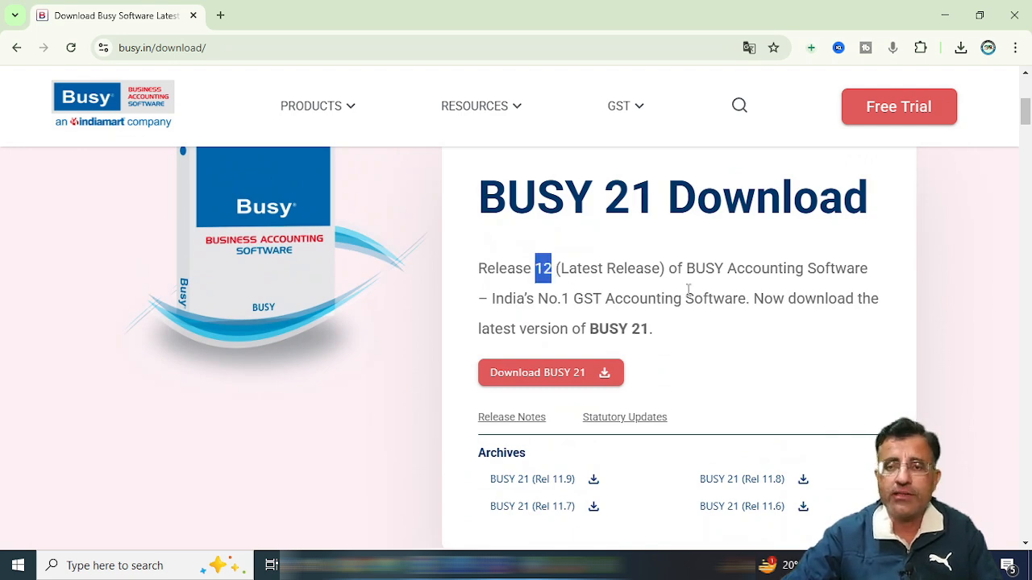
Open the Download BUSY 21 form, then switch over to the BUSY 21 window.
scroll(689, 290, "down", 3)
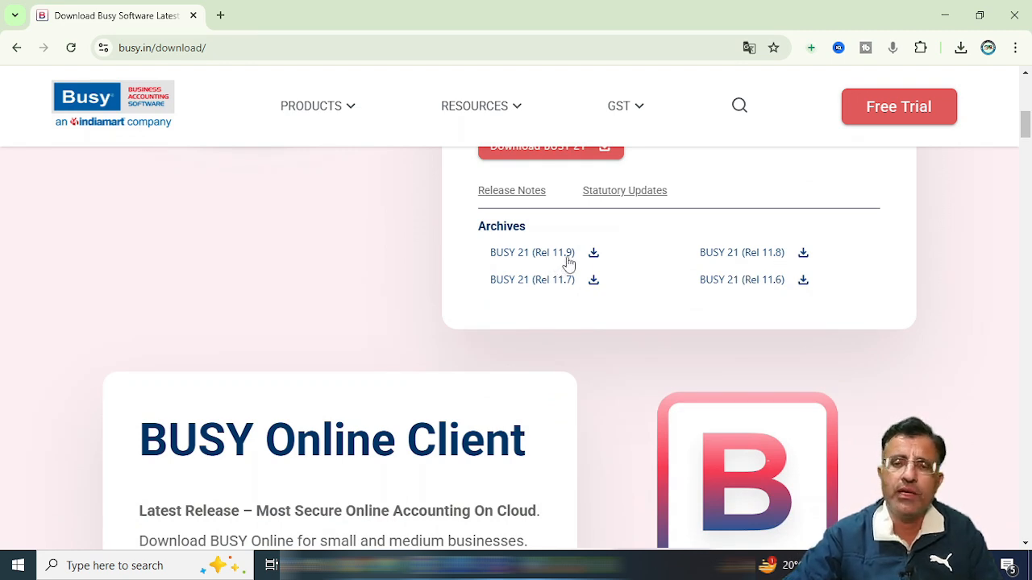
scroll(562, 264, "up", 2)
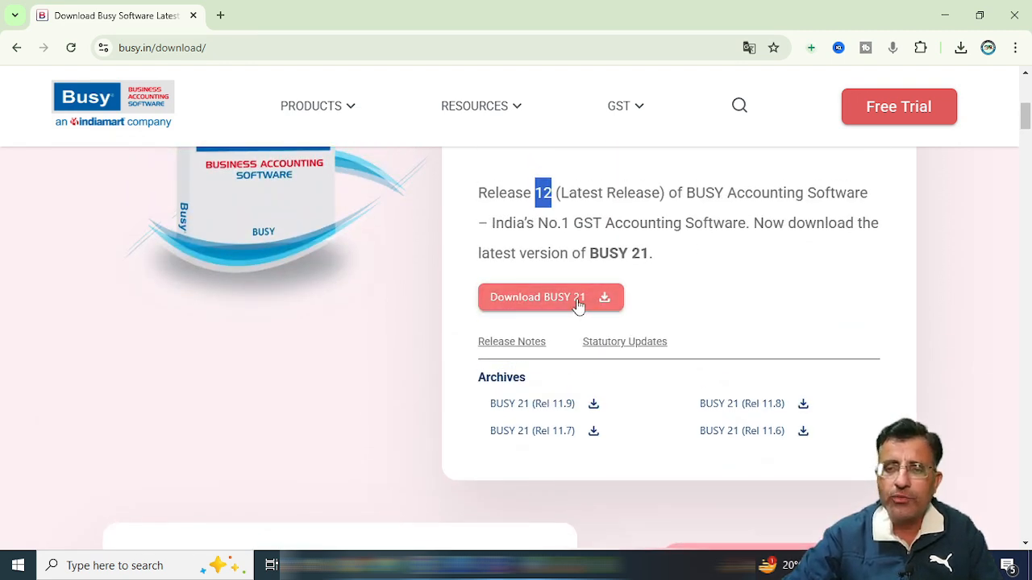
left_click(553, 298)
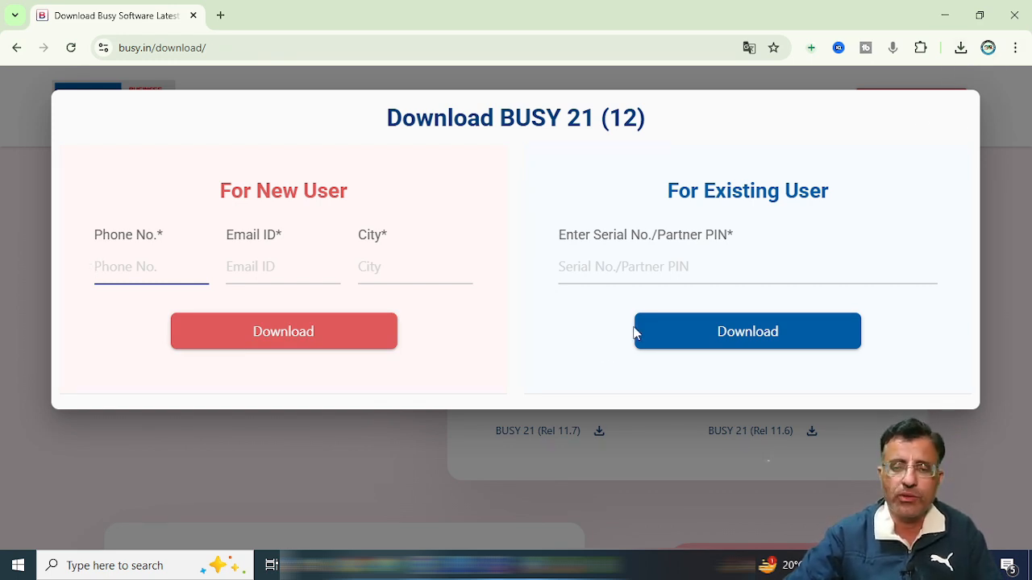
left_click(462, 565)
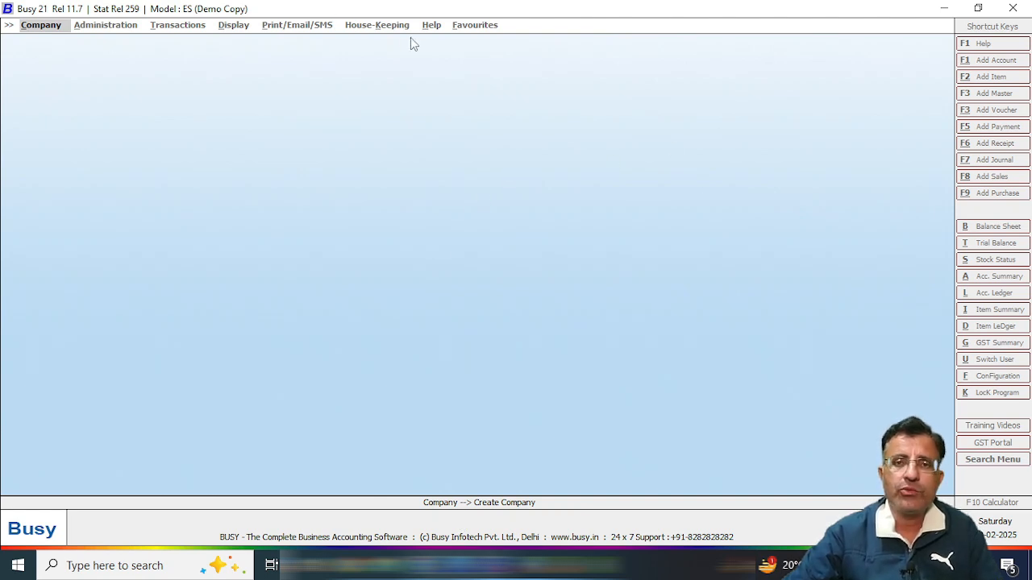
Choose Company > Create Company to get a blank form defaulting to India, Delhi, 01-04-2025.
left_click(45, 31)
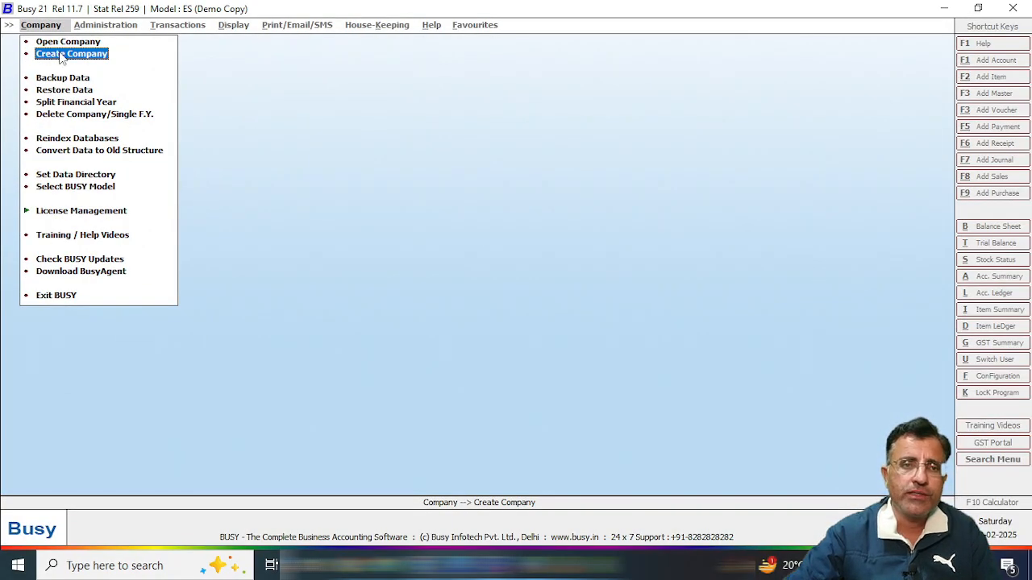
left_click(58, 51)
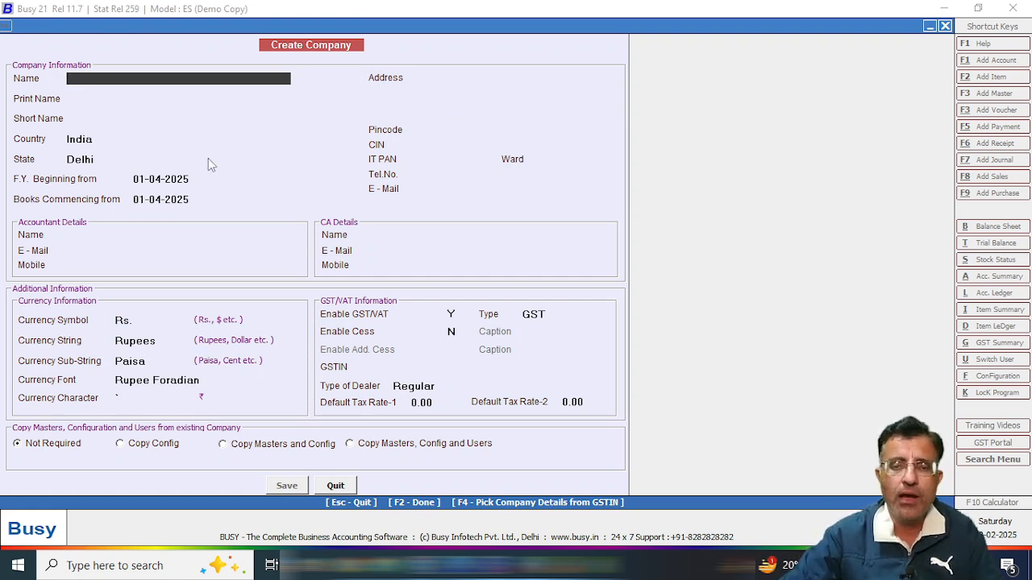
Copy SMART ENTERPRISES from the Word details document and paste it as the company Name and Print Name.
left_click(504, 567)
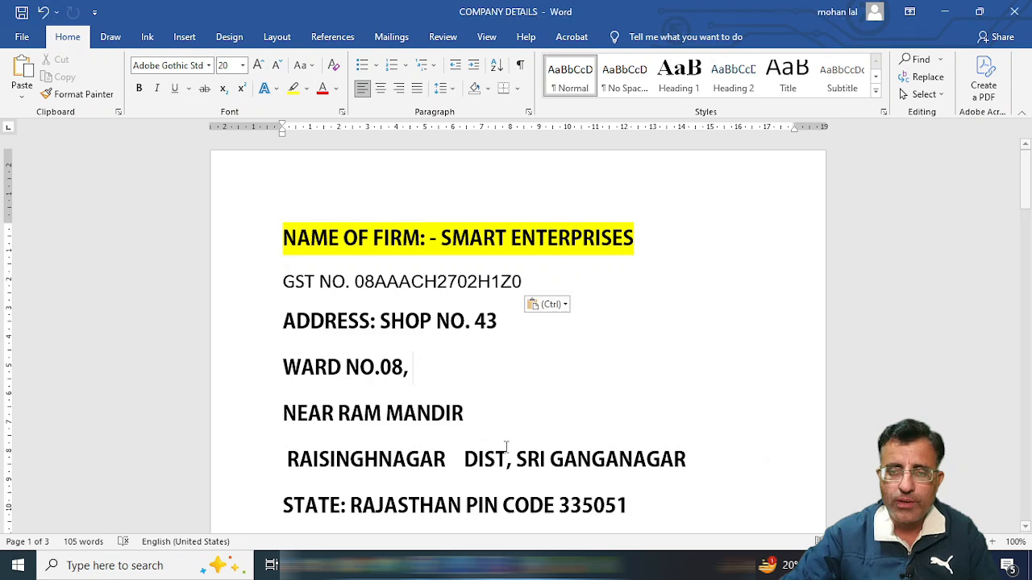
left_click(656, 316)
left_click_drag(442, 236, 634, 238)
right_click(565, 239)
left_click(621, 268)
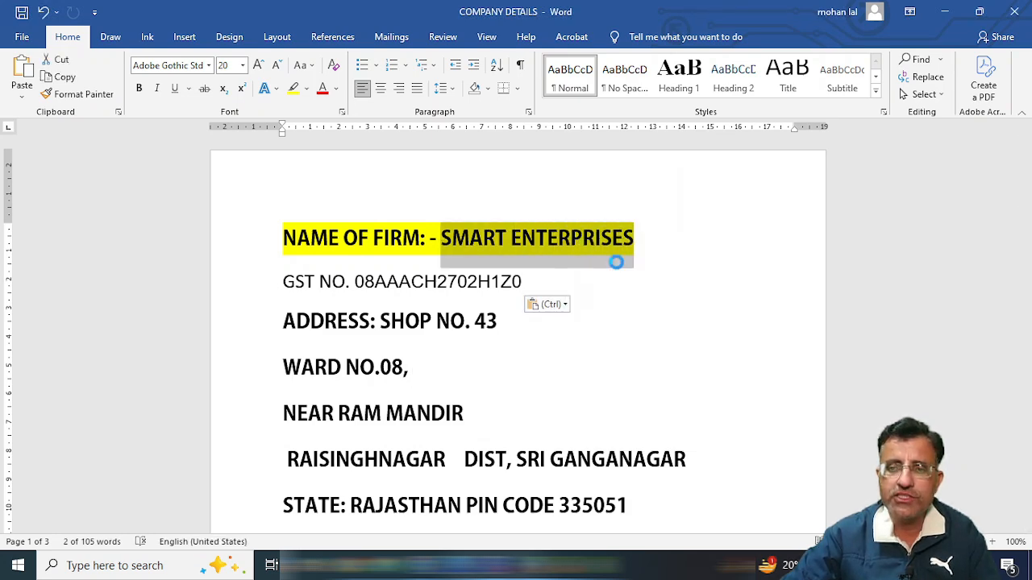
left_click(492, 566)
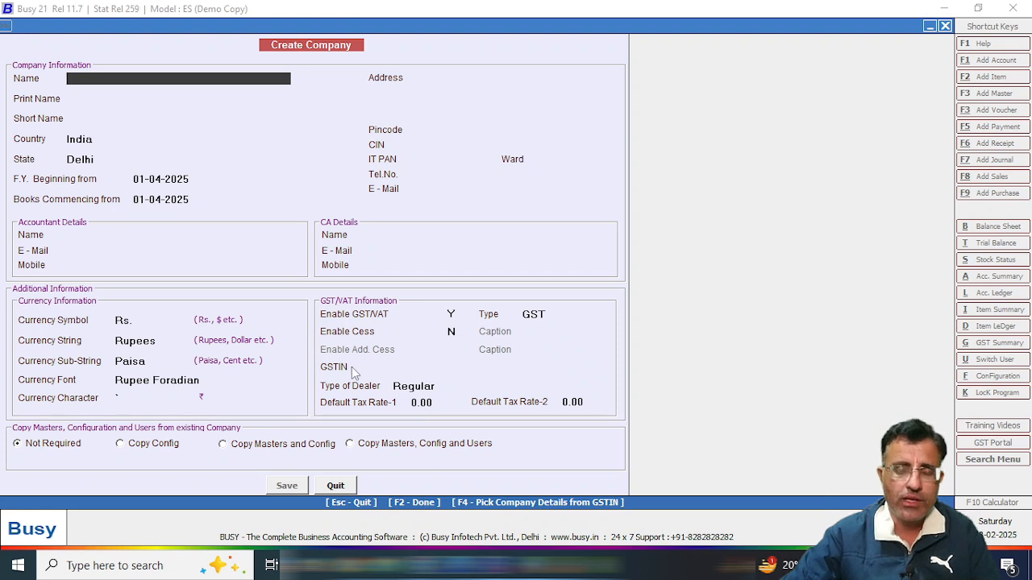
key("ctrl+v")
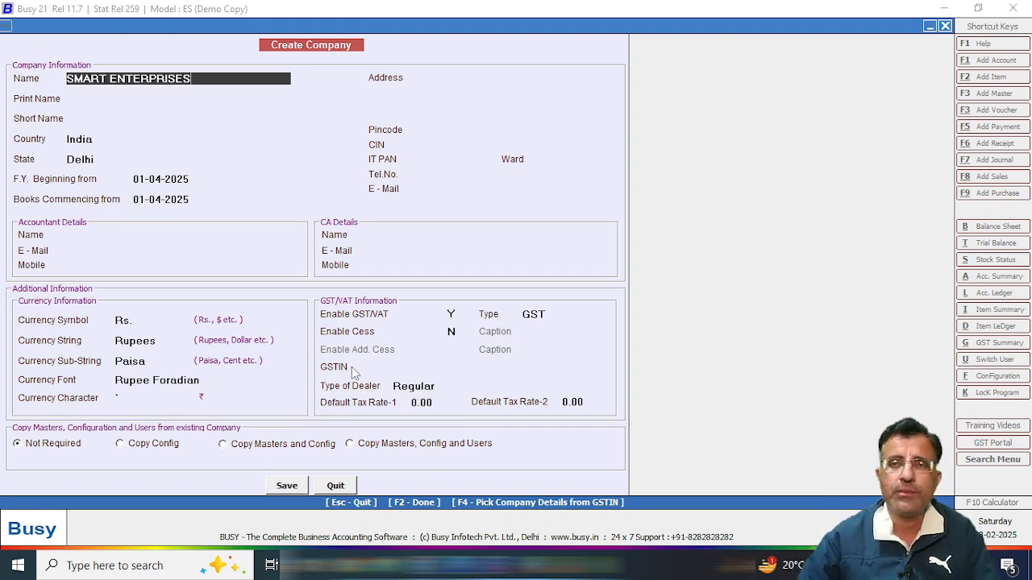
key("Return")
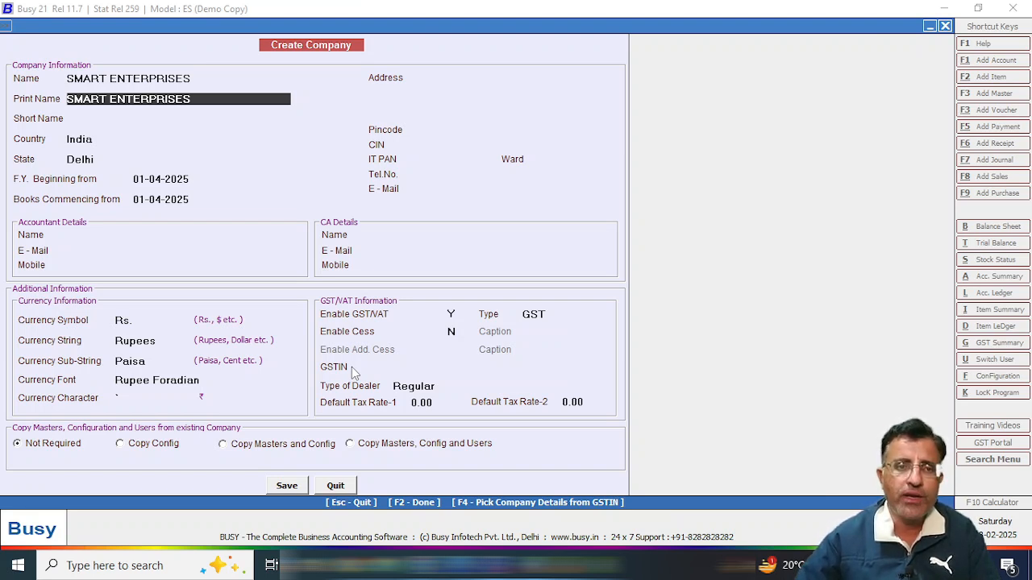
key("Return")
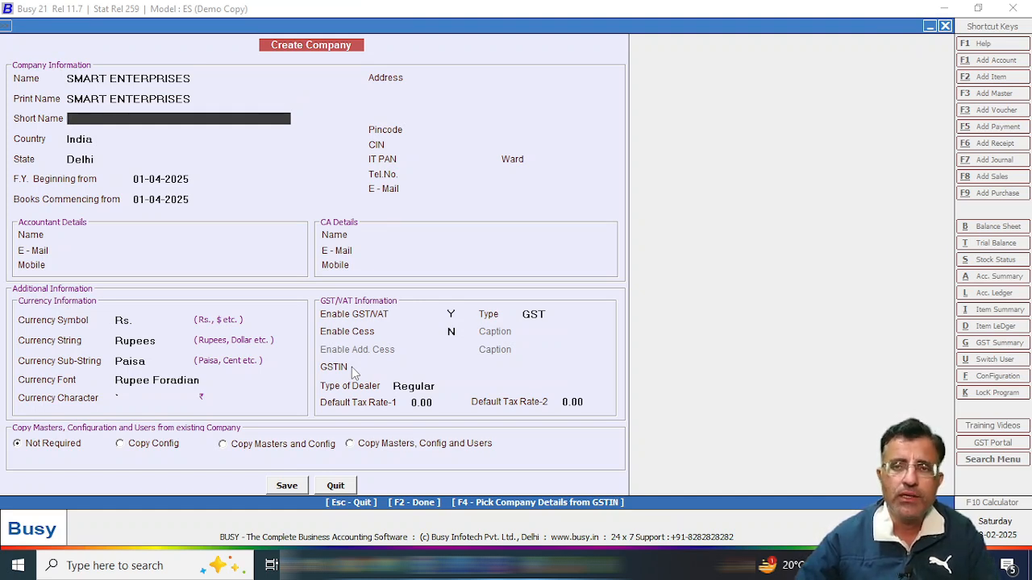
Keep India, pick Rajasthan as state, and start both financial year and books on 01-04-2024.
key("Return")
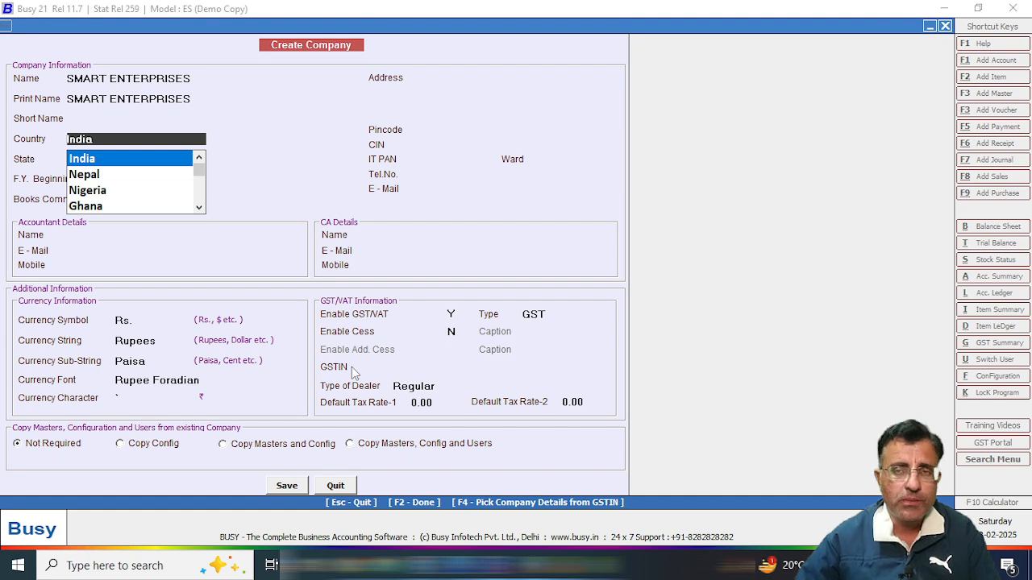
key("Return")
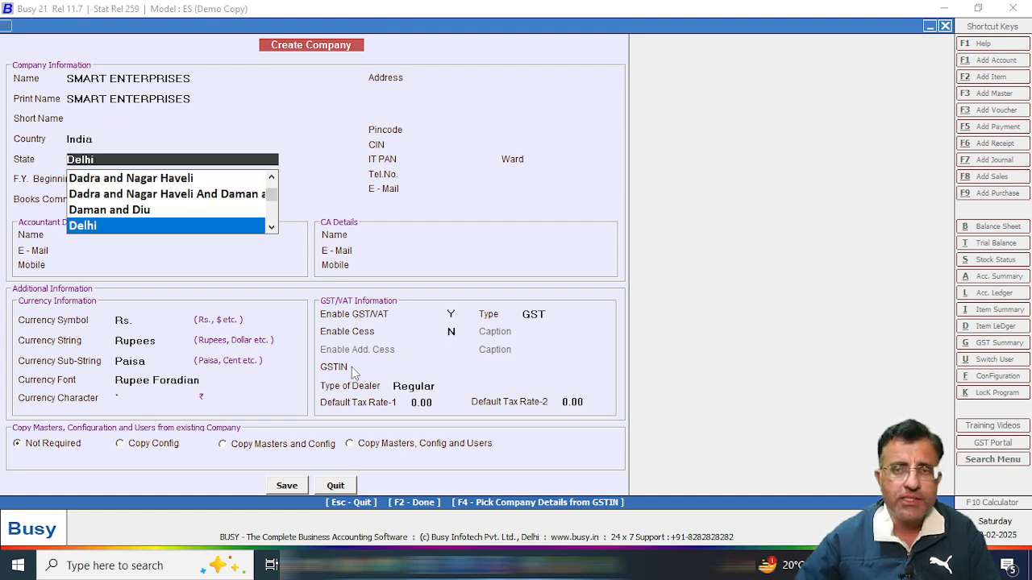
type("R")
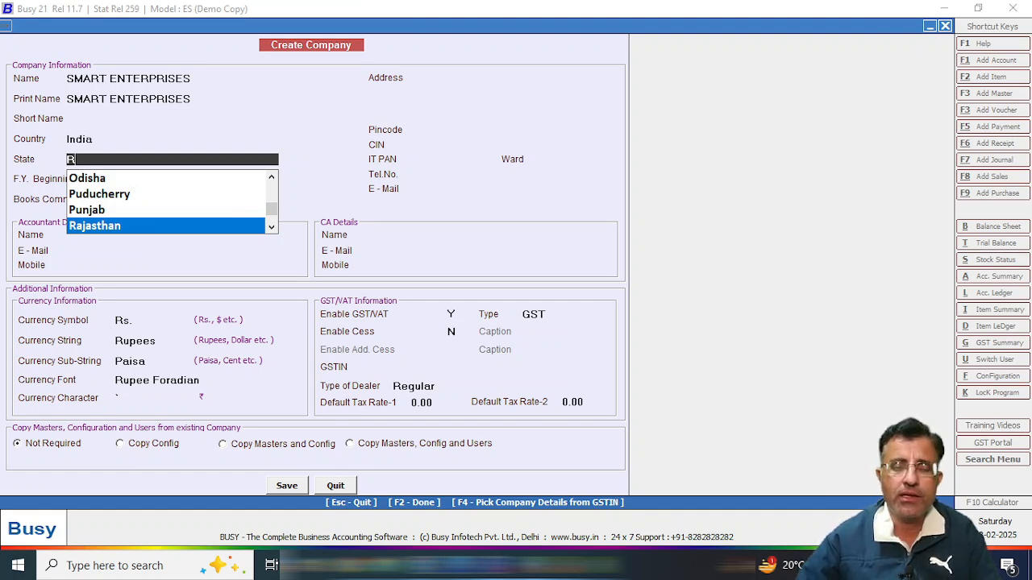
key("Return")
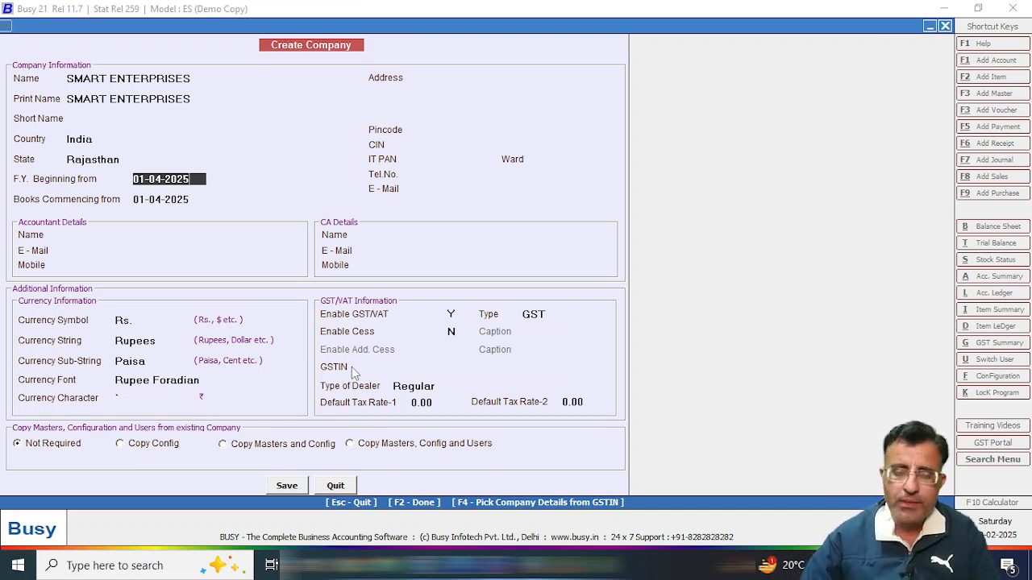
key("BackSpace")
type("4")
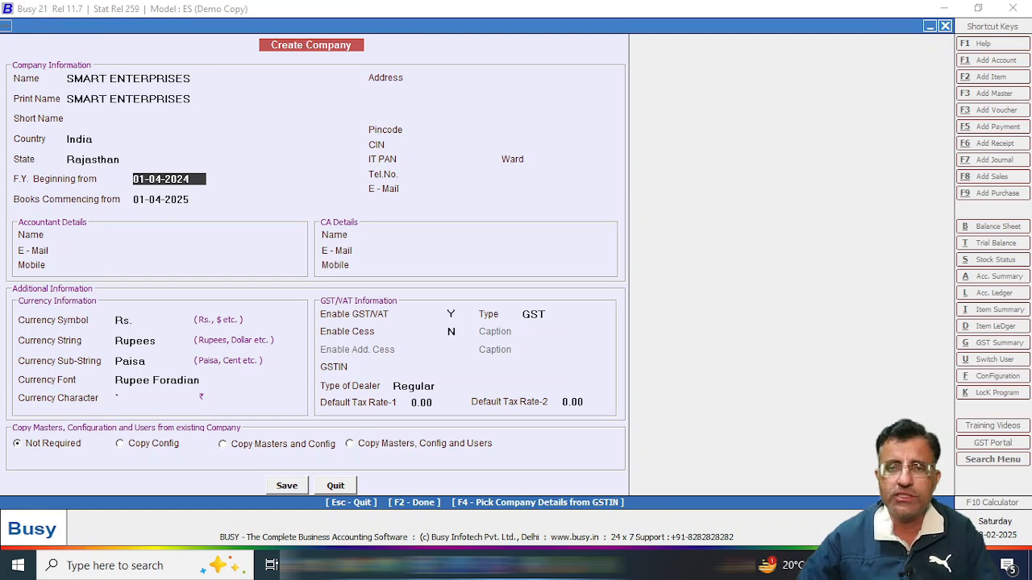
key("Return")
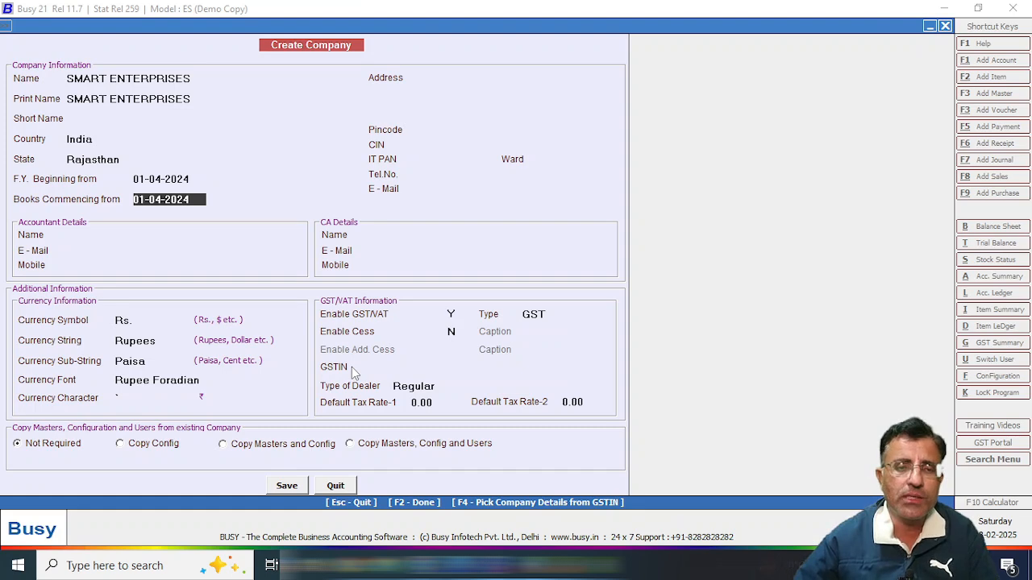
key("Return")
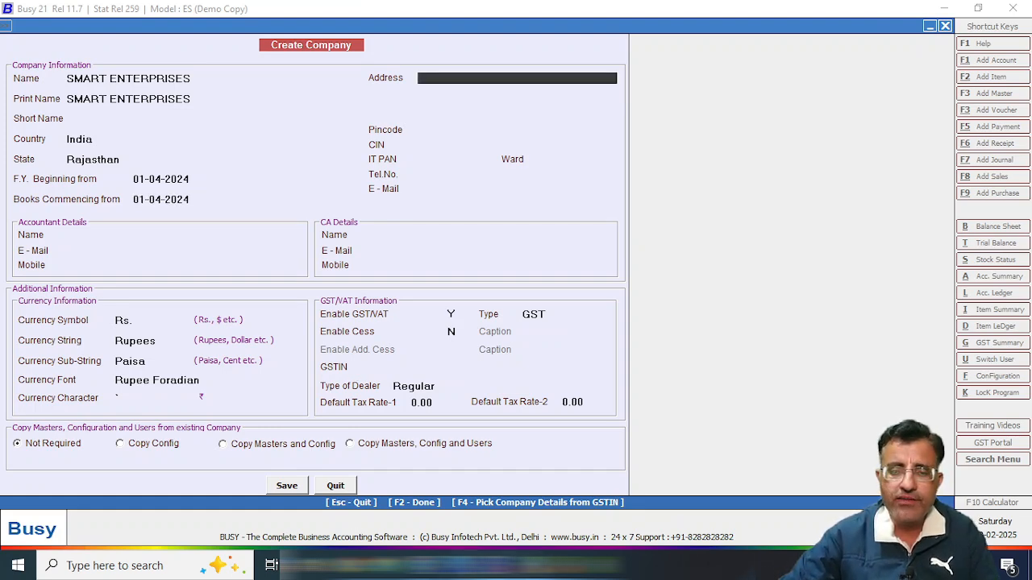
key("alt+Tab")
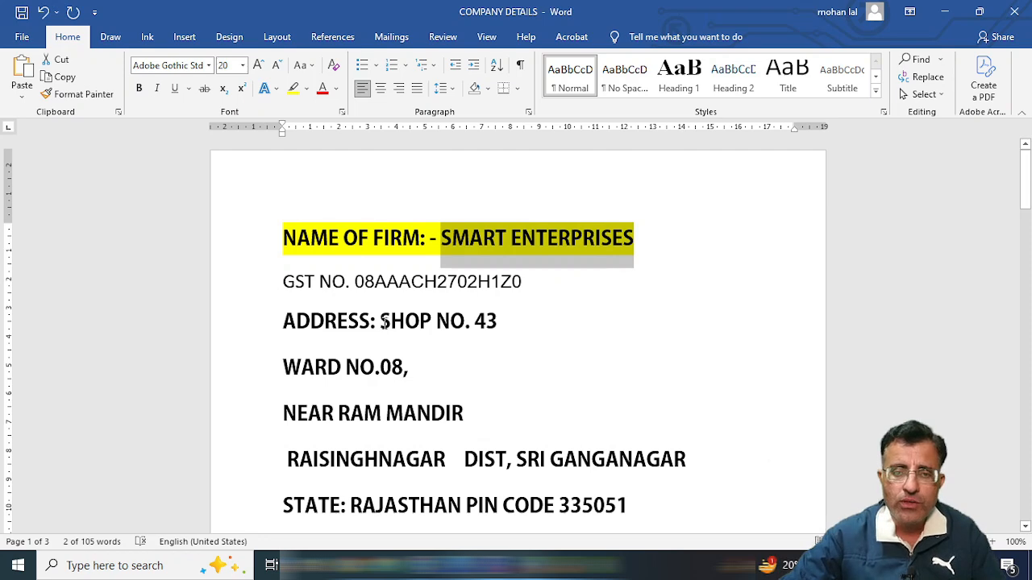
left_click_drag(381, 321, 465, 323)
key("ctrl+c")
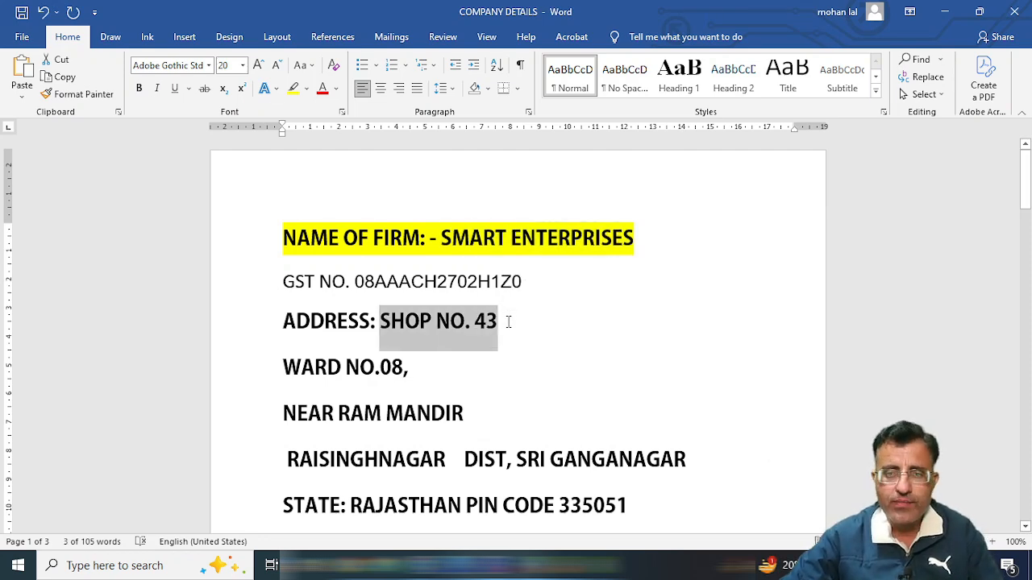
key("alt+Tab")
key("ctrl+v")
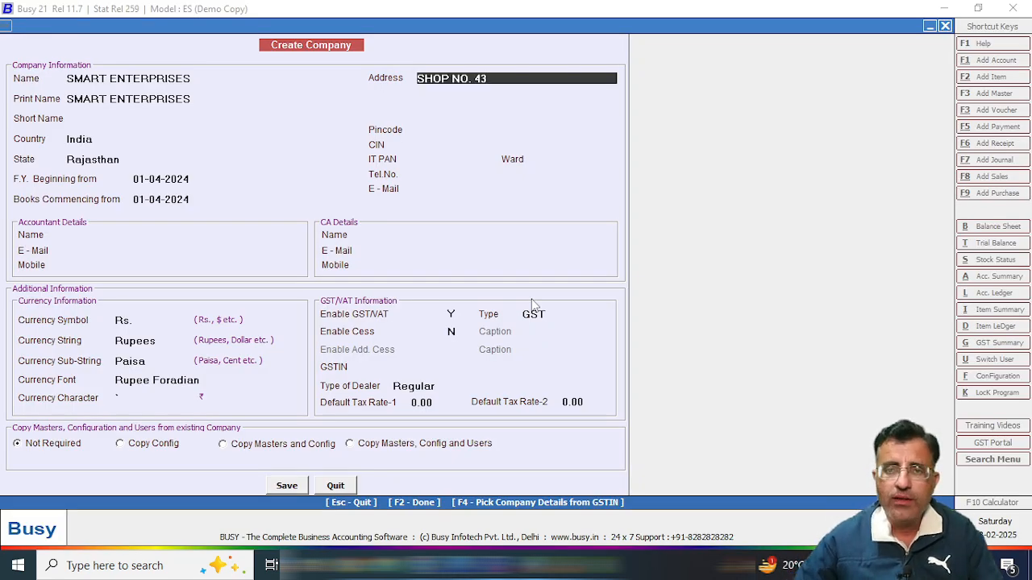
key("alt+Tab")
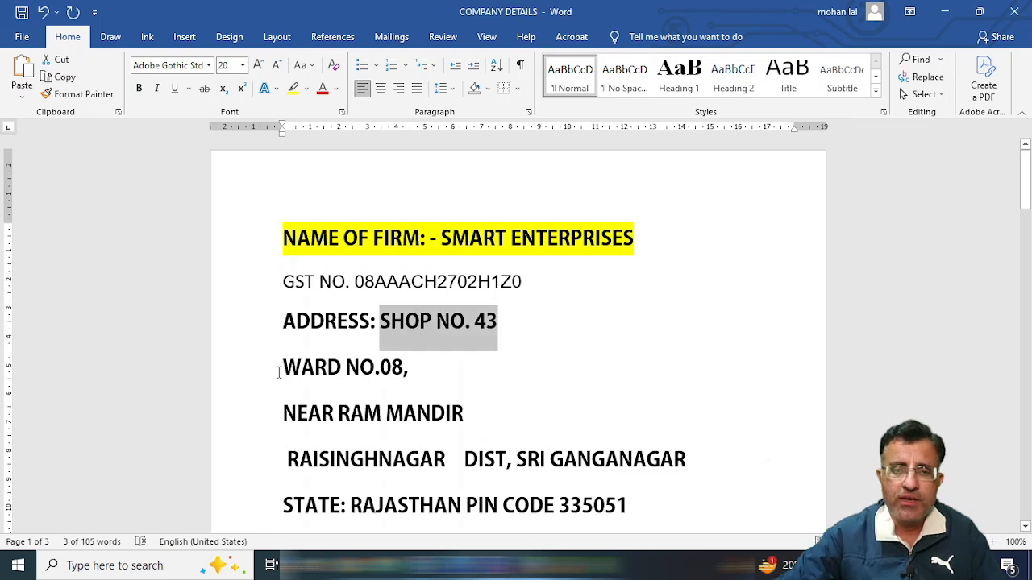
left_click_drag(289, 367, 450, 371)
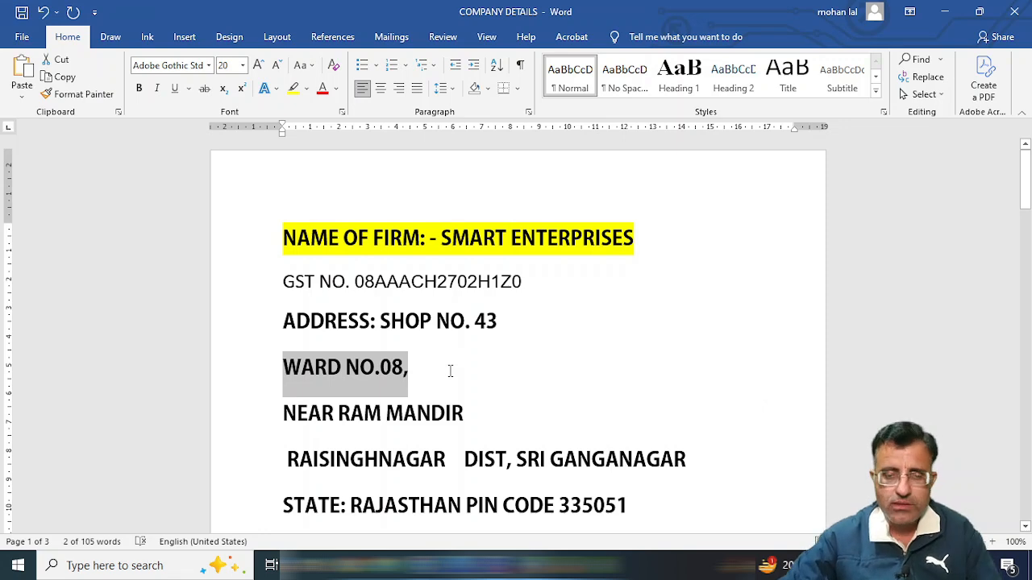
key("ctrl+c")
key("alt+Tab")
key("ctrl+v")
key("Return")
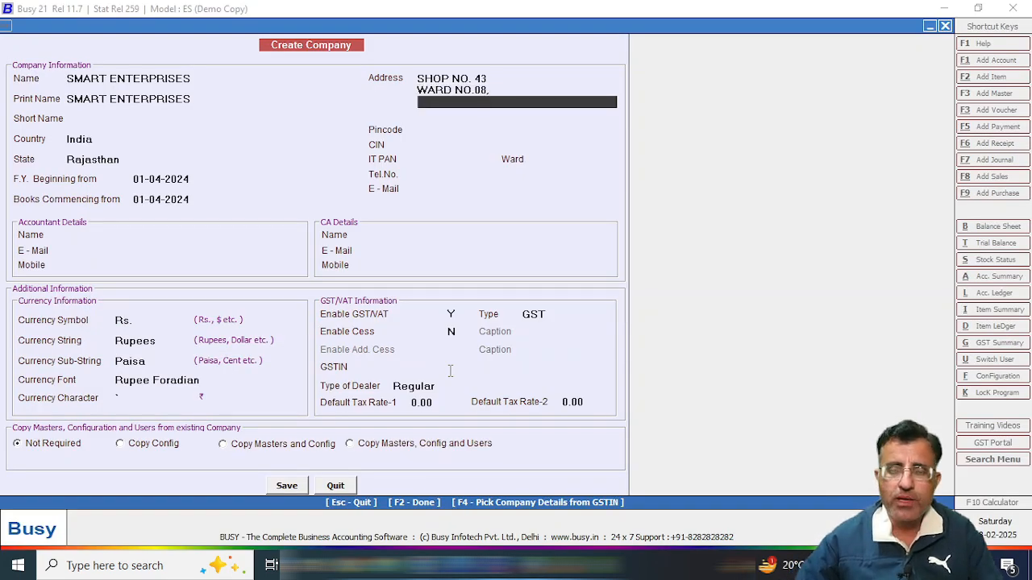
Add the NEAR RAM MANDIR and district lines from Word, then enter pincode 335051.
key("alt+Tab")
left_click_drag(286, 414, 449, 413)
key("ctrl+c")
key("alt+Tab")
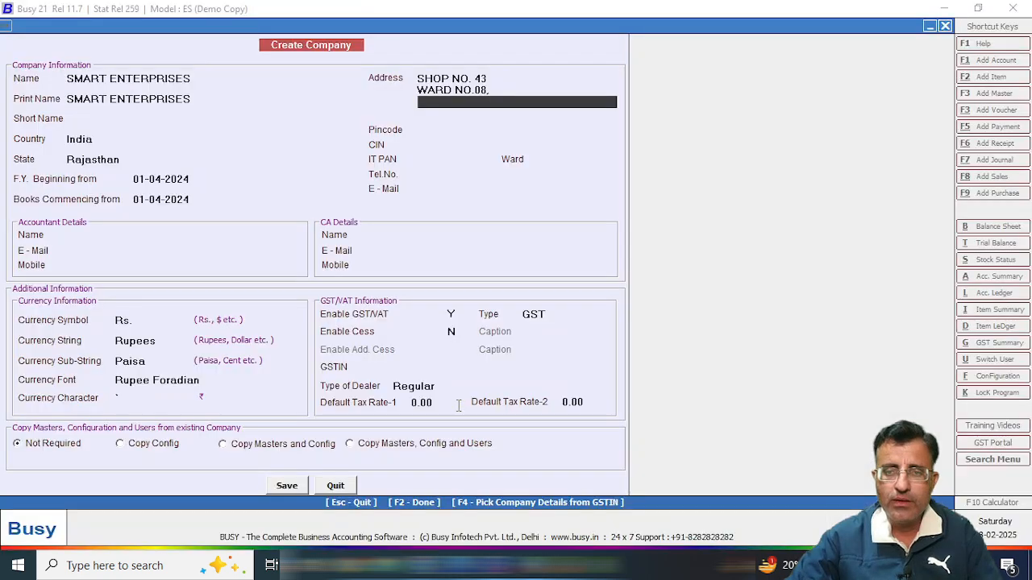
key("ctrl+v")
key("Return")
key("alt+Tab")
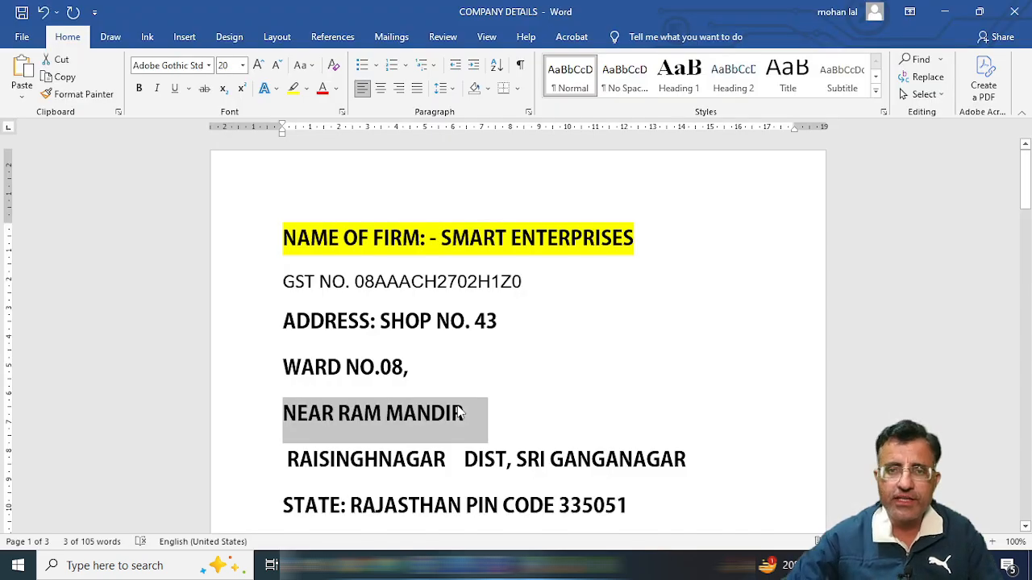
left_click_drag(289, 458, 681, 458)
key("ctrl+c")
key("alt+Tab")
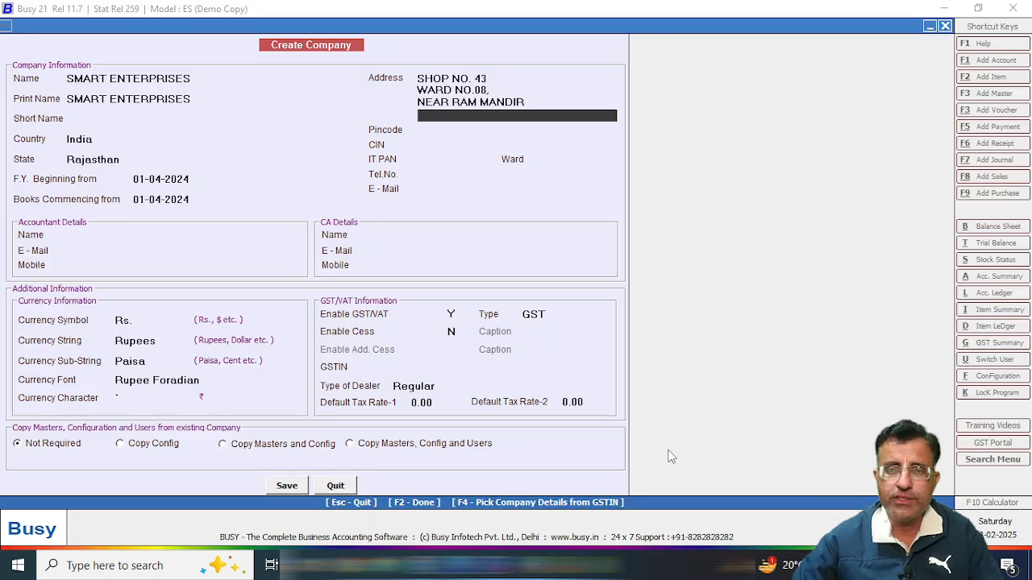
key("ctrl+v")
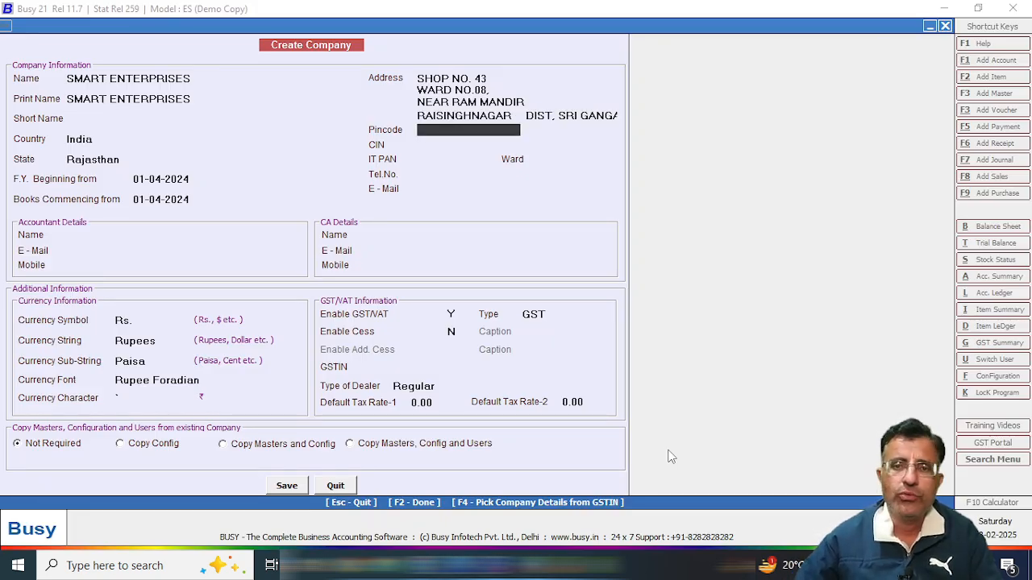
type("335051")
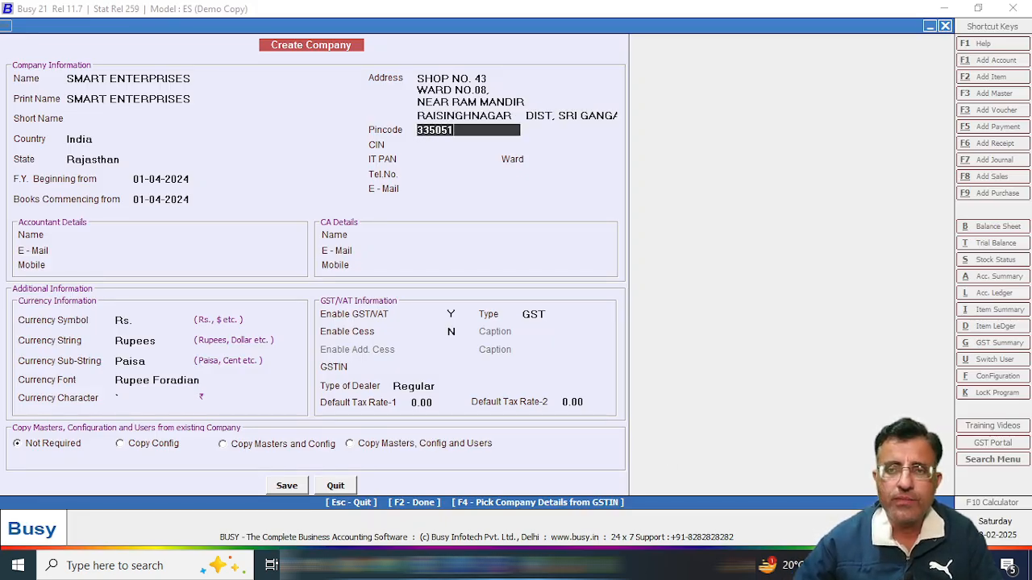
key("Return")
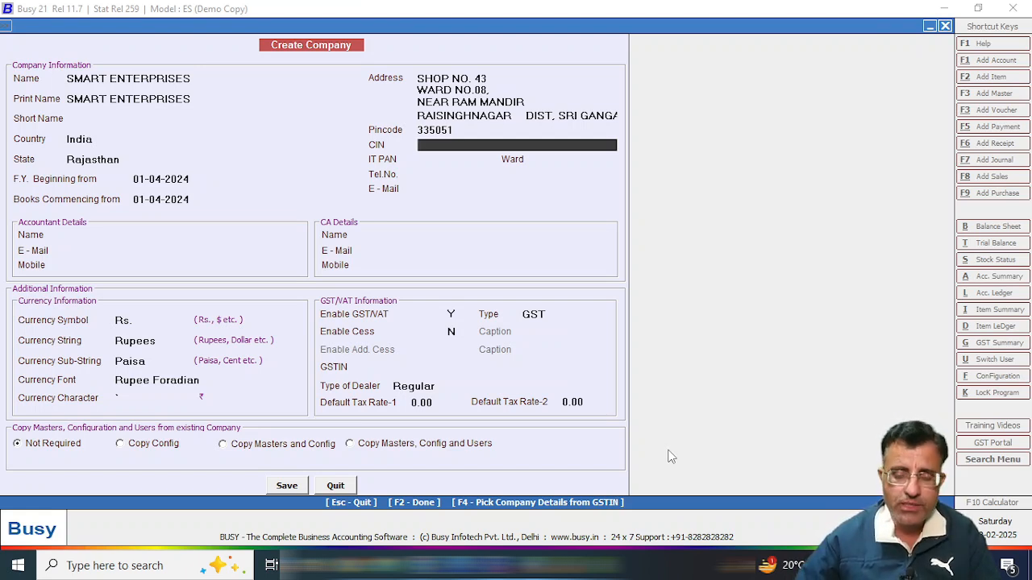
Skip CIN and paste the PAN portion of the GST number from Word into IT PAN.
key("Return")
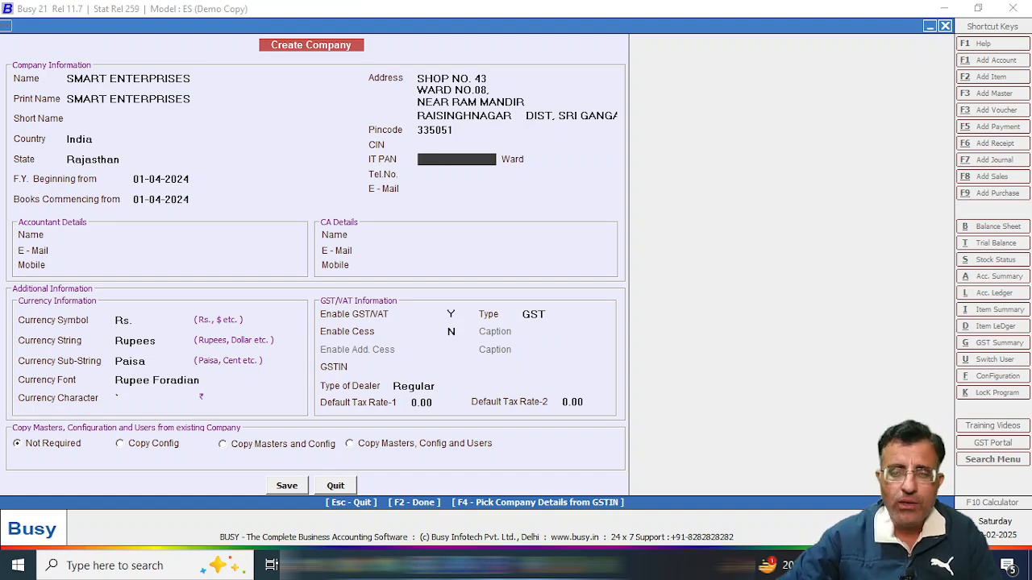
mouse_move(496, 566)
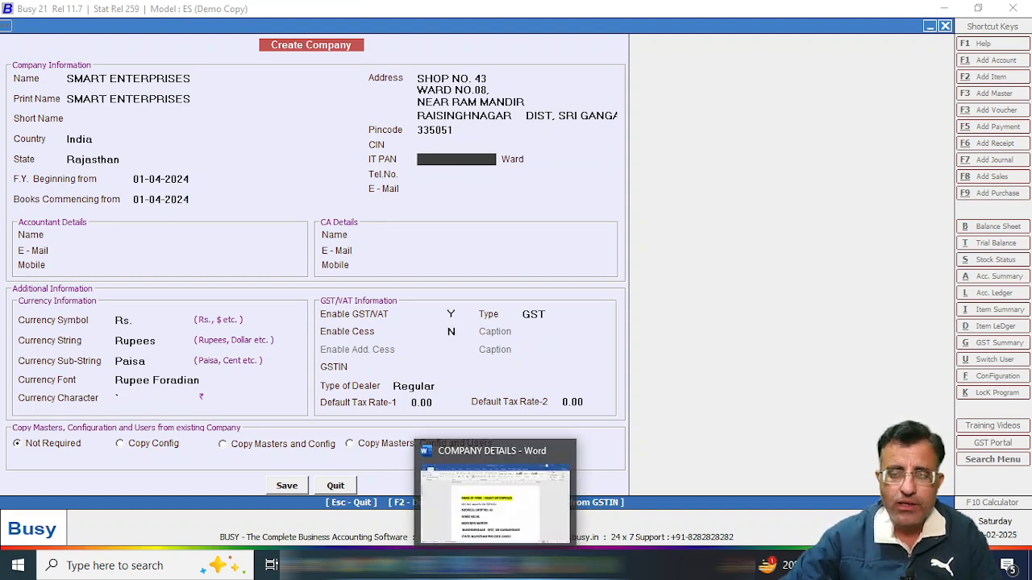
left_click(494, 516)
left_click_drag(375, 283, 492, 287)
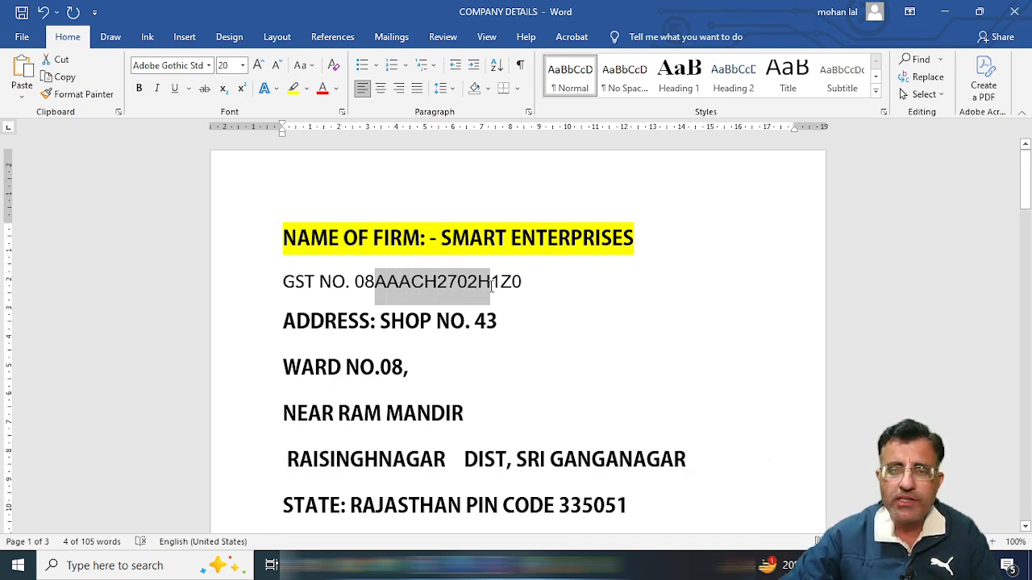
left_click_drag(495, 287, 495, 287)
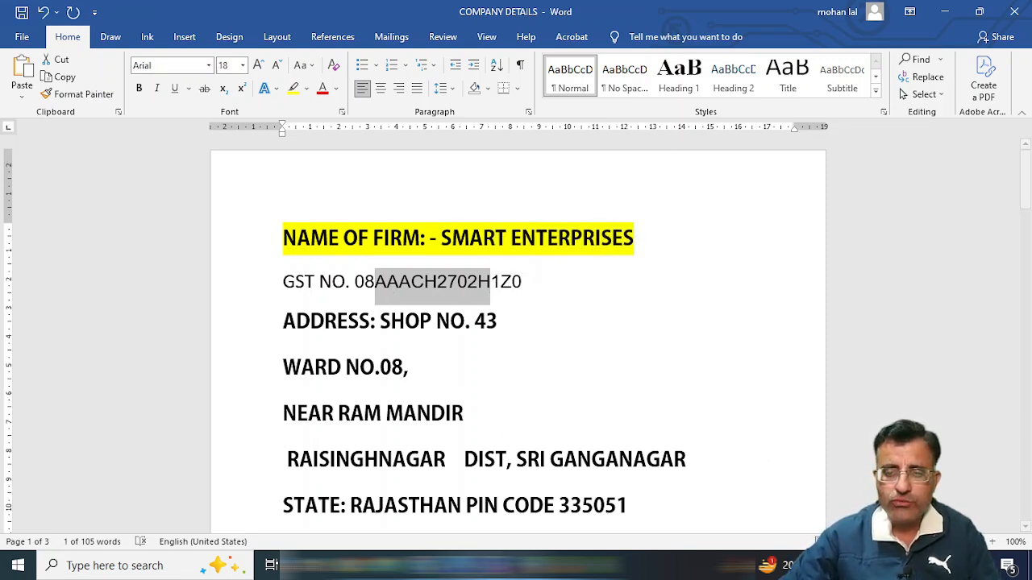
key("alt+Tab")
key("ctrl+v")
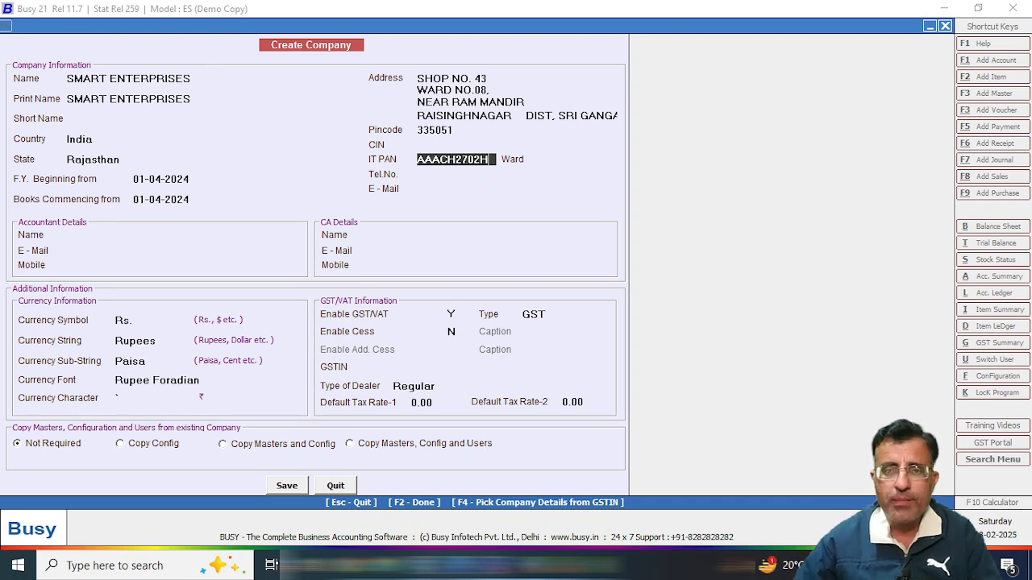
Skip the telephone fields and paste the company e-mail address copied from Word.
key("Return")
key("Return")
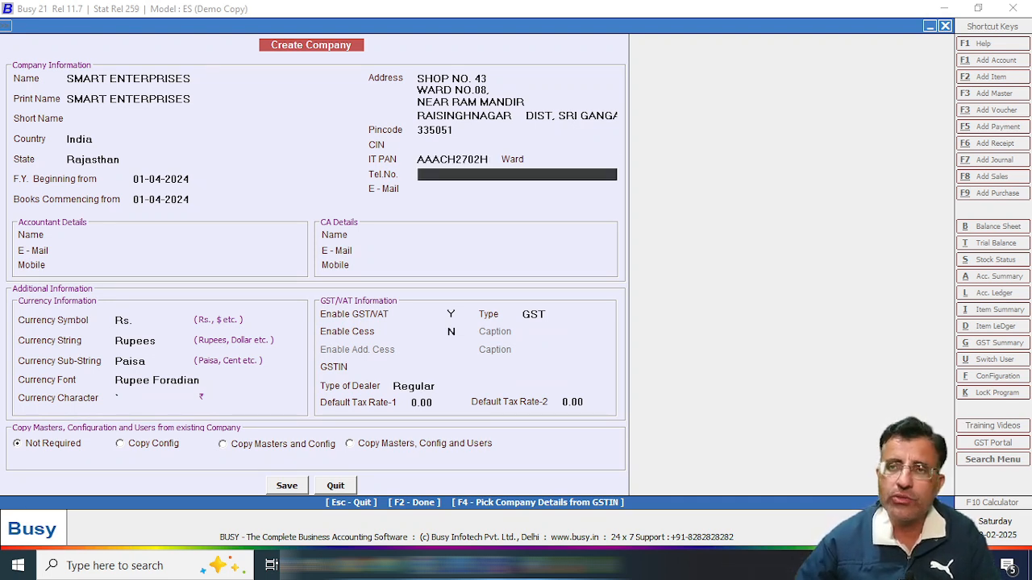
key("Return")
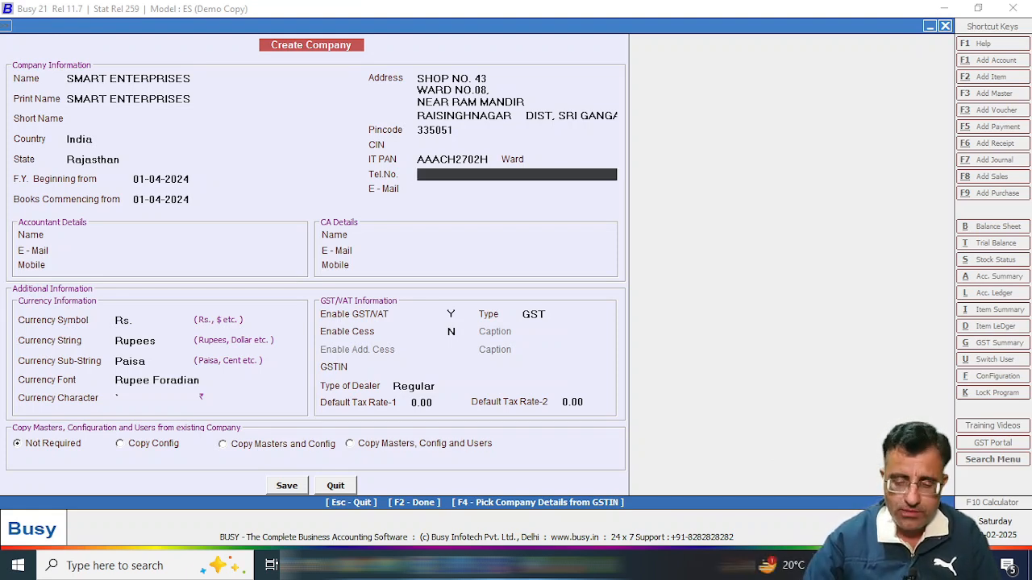
key("Return")
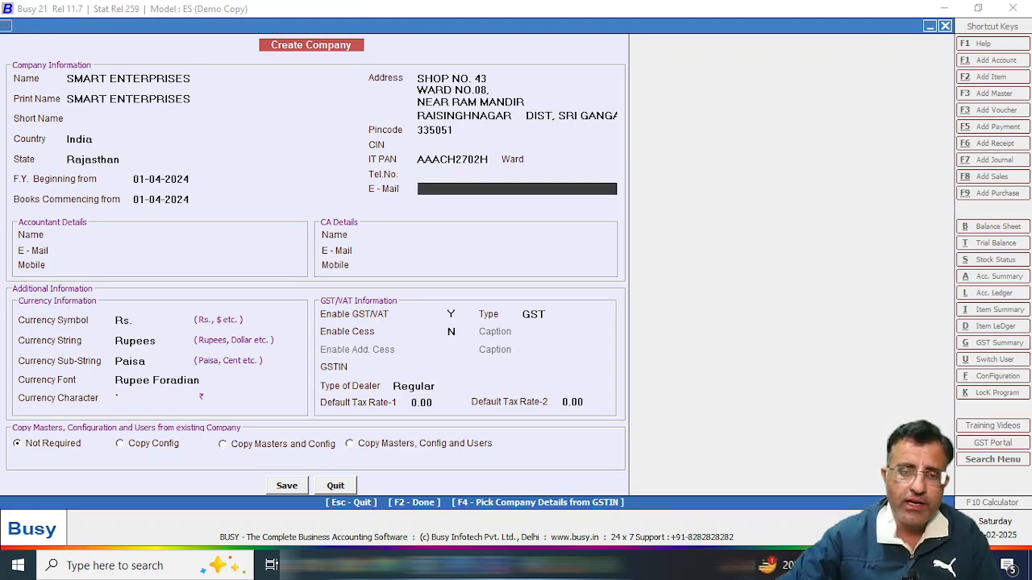
key("alt+Tab")
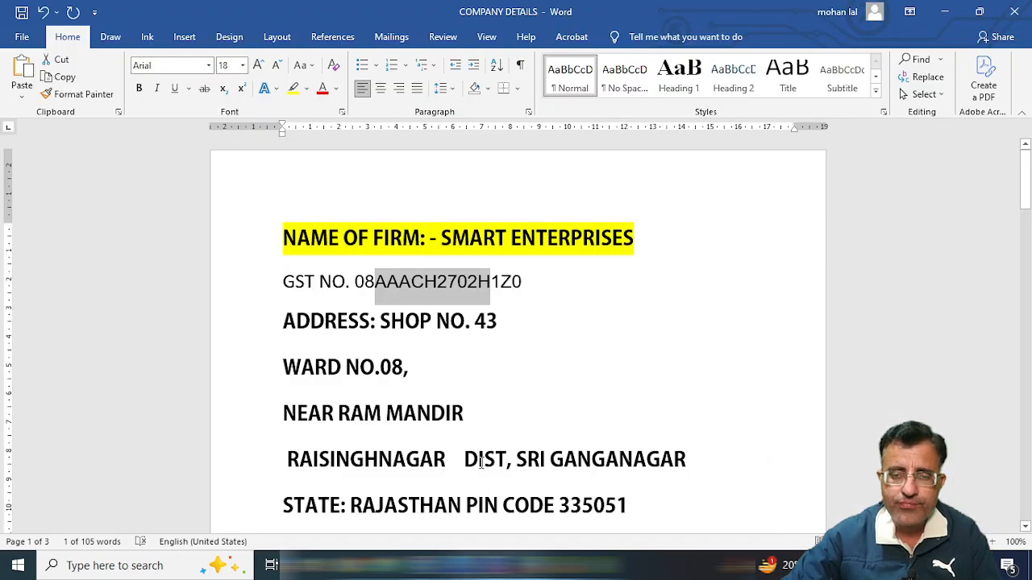
scroll(482, 461, "down", 3)
left_click_drag(279, 442, 514, 446)
key("alt+Tab")
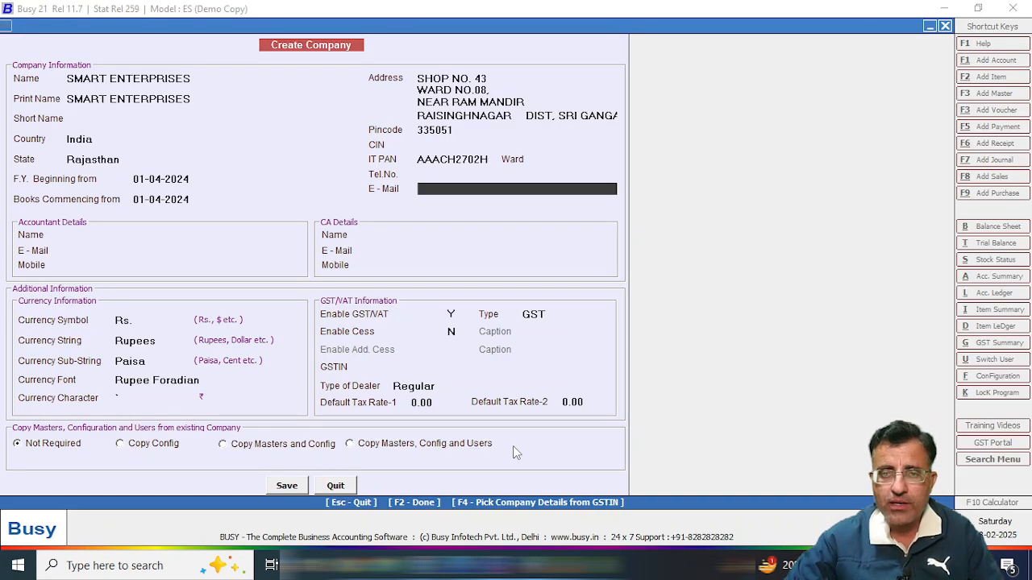
key("ctrl+v")
key("Return")
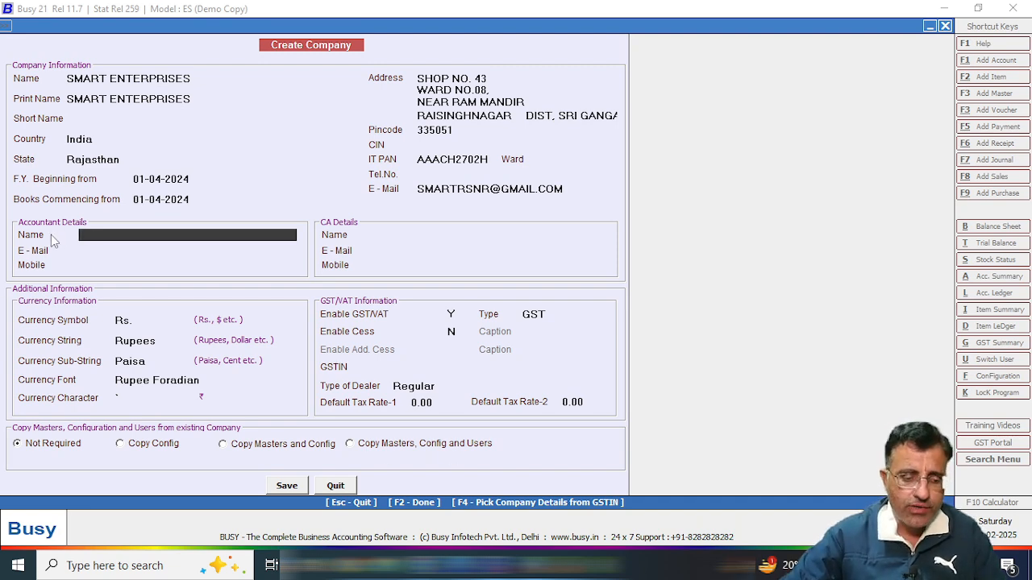
Enter the accountant's full name under Accountant Details.
key("ctrl+1")
left_click(21, 234)
mouse_move(3, 191)
left_mouse_down()
mouse_move(9, 201)
mouse_move(562, 333)
mouse_move(629, 332)
left_mouse_up()
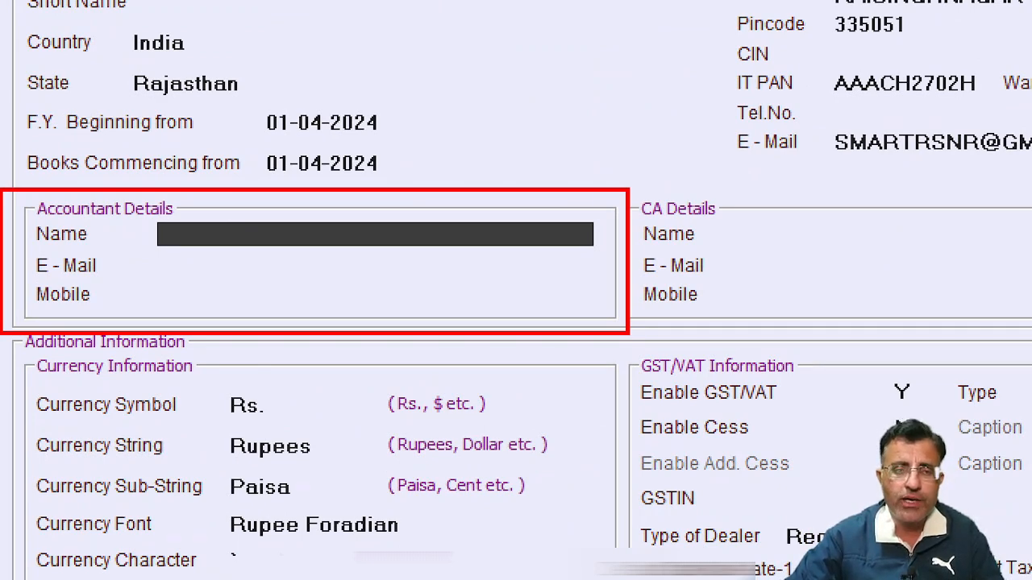
key("Escape")
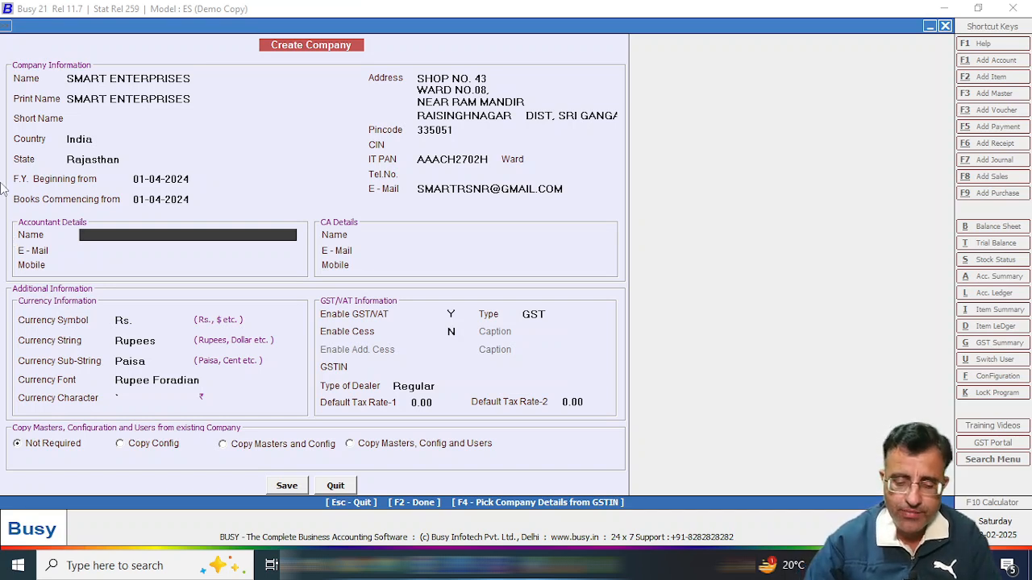
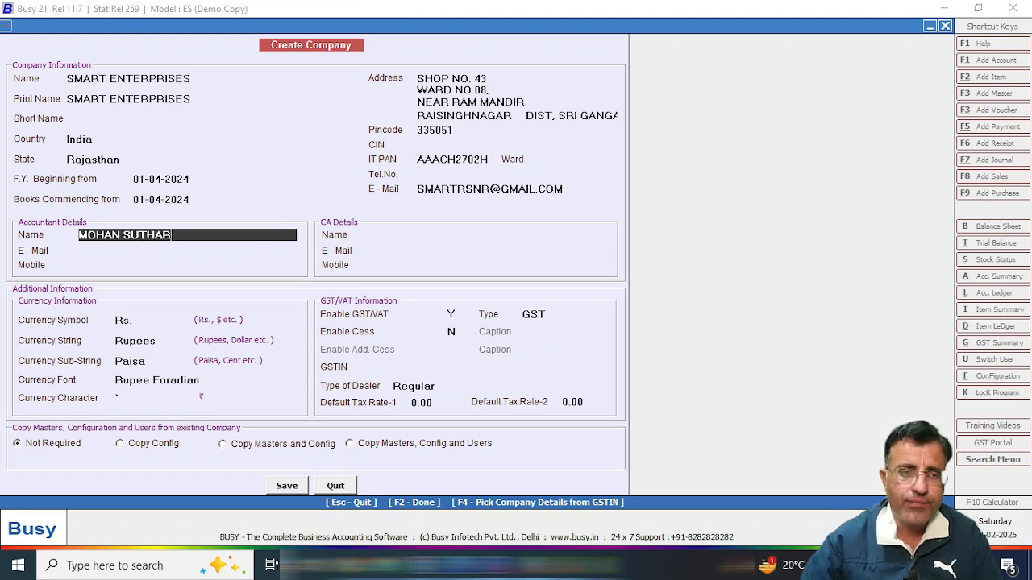
key("Return")
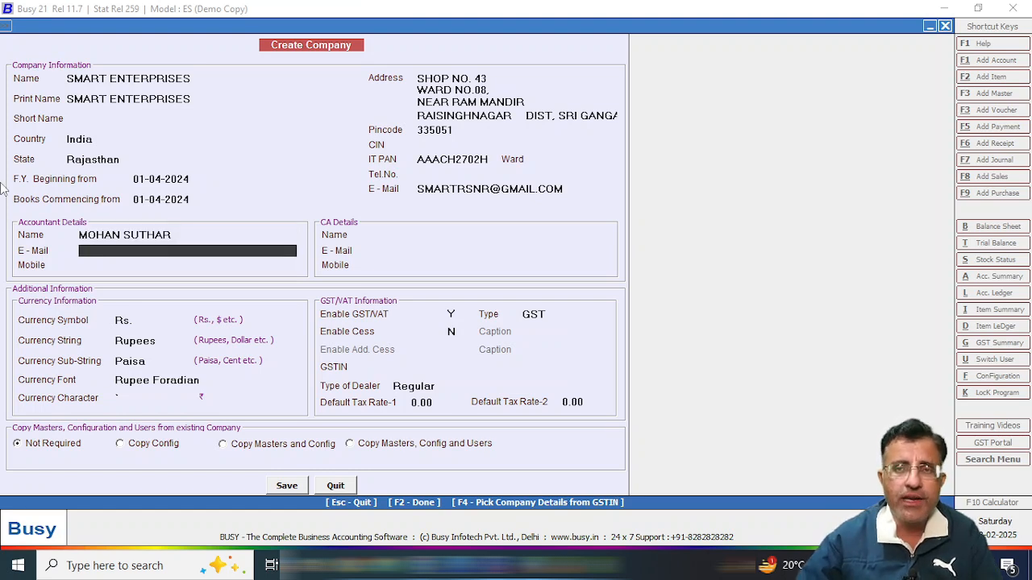
Skip the accountant e-mail, enter a placeholder mobile number, and leave CA details blank.
key("Return")
type("00000000")
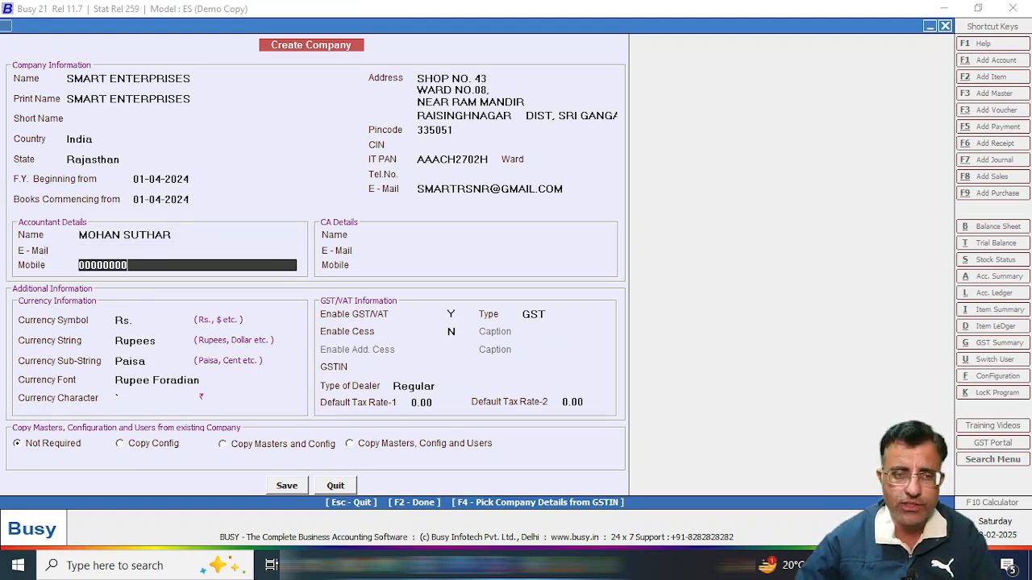
key("Return")
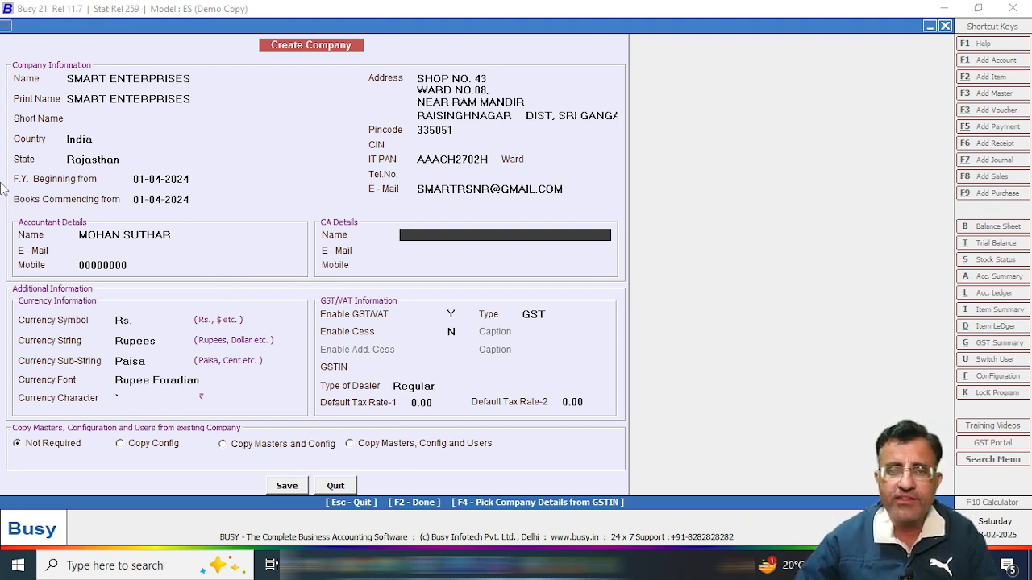
key("Return")
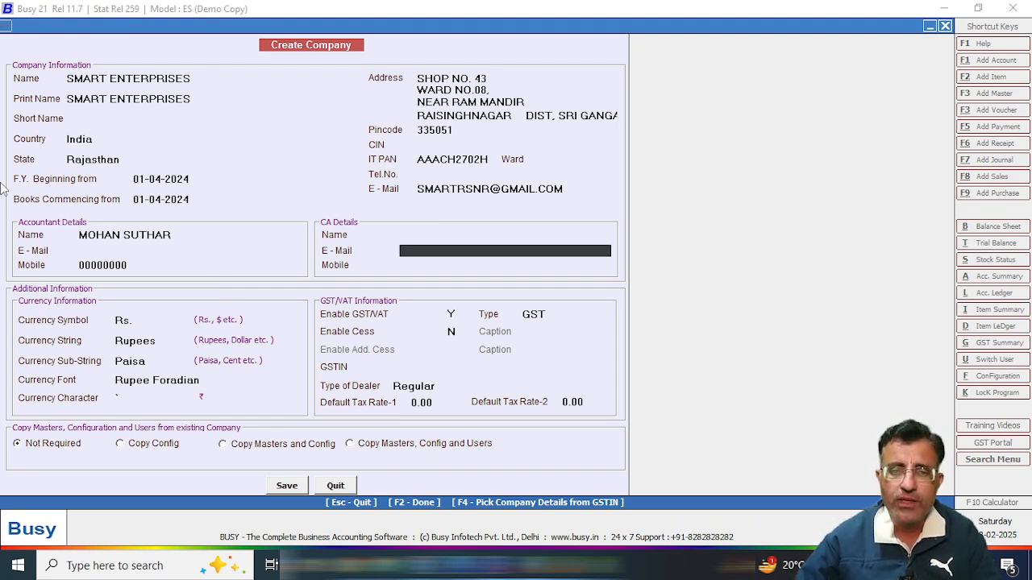
key("Return")
key("Return")
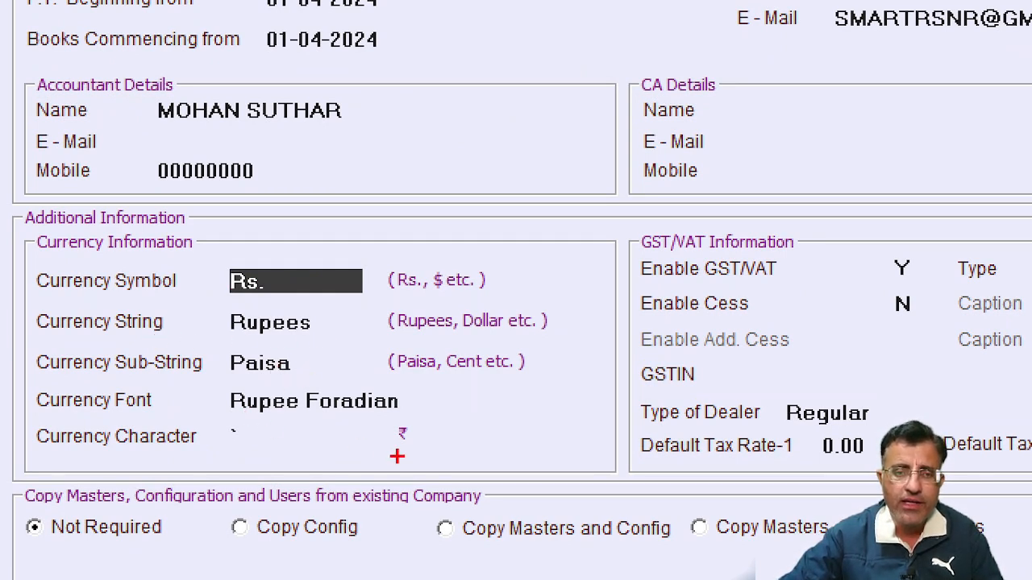
Keep GST as the tax type with Enable Cess left at N, then bring up the Word details document.
left_click_drag(393, 417, 450, 455)
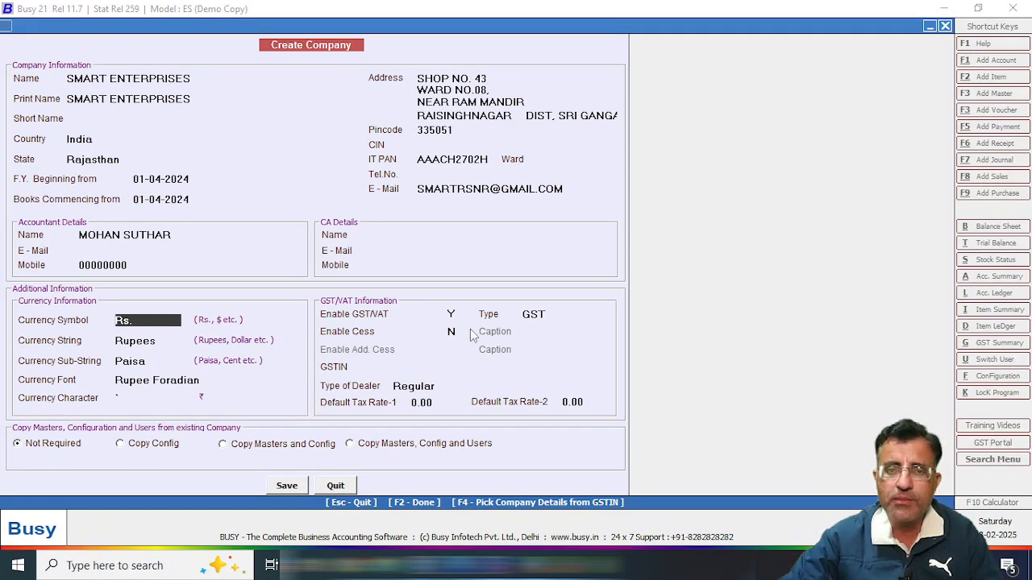
left_click(397, 314)
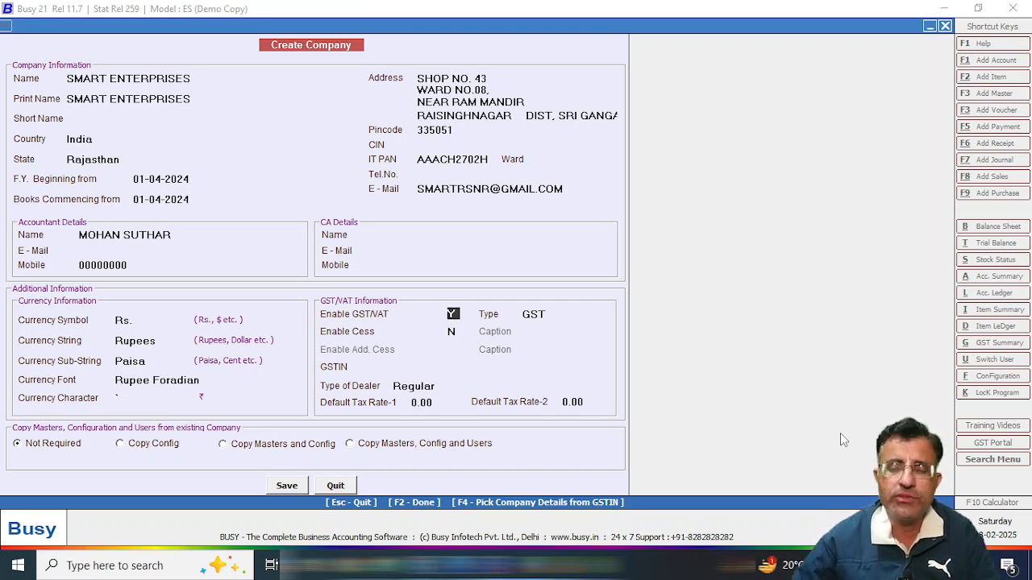
key("Return")
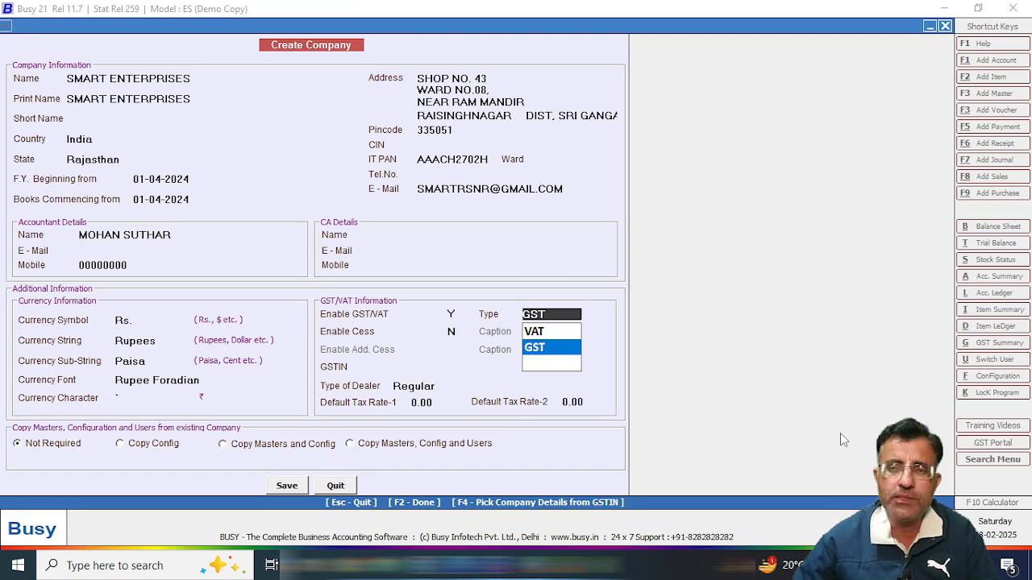
key("Return")
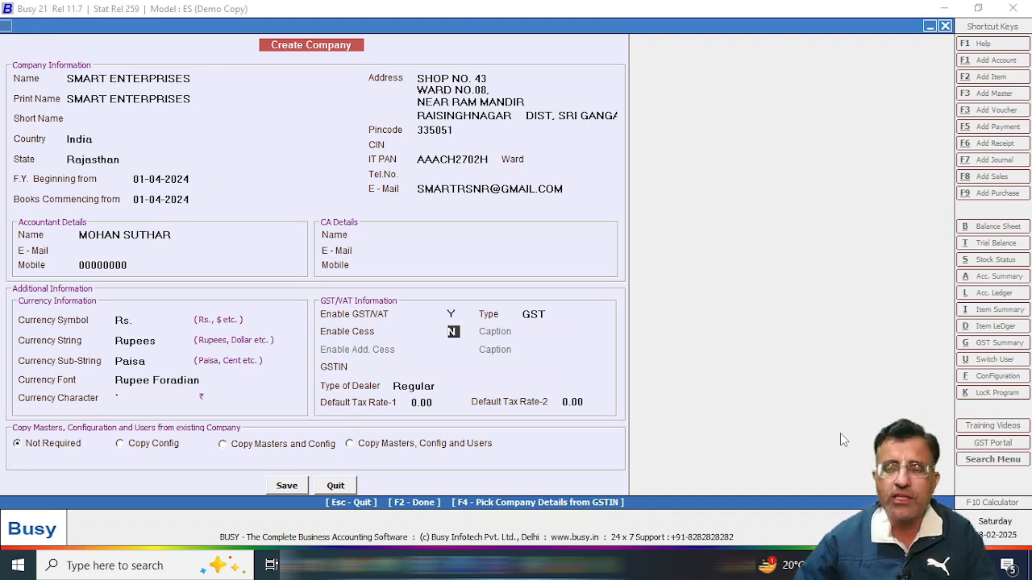
key("Return")
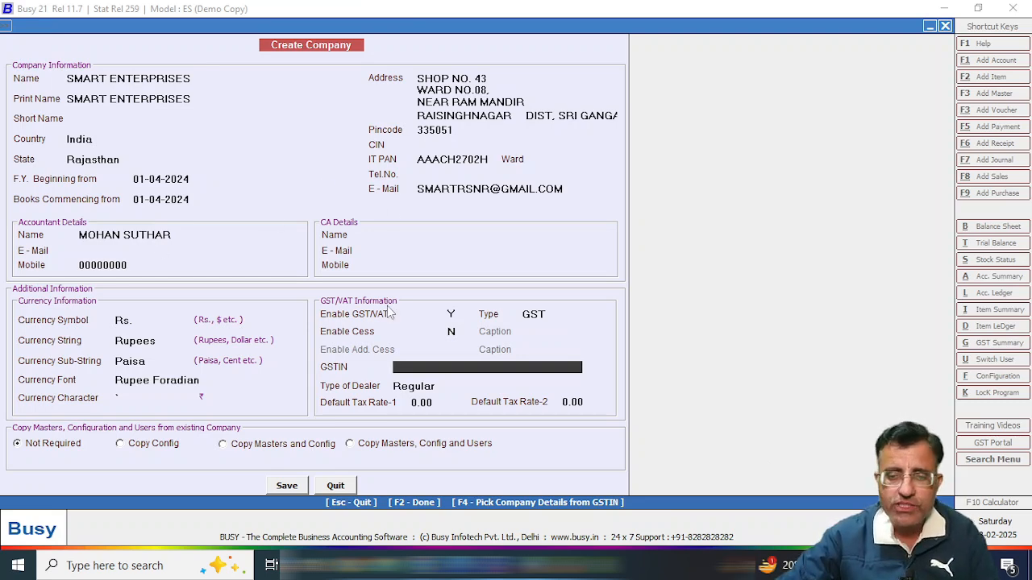
key("alt+Tab")
Copy the firm's GST number from Word and paste it into GSTIN, leaving dealer type Regular.
scroll(442, 242, "up", 3)
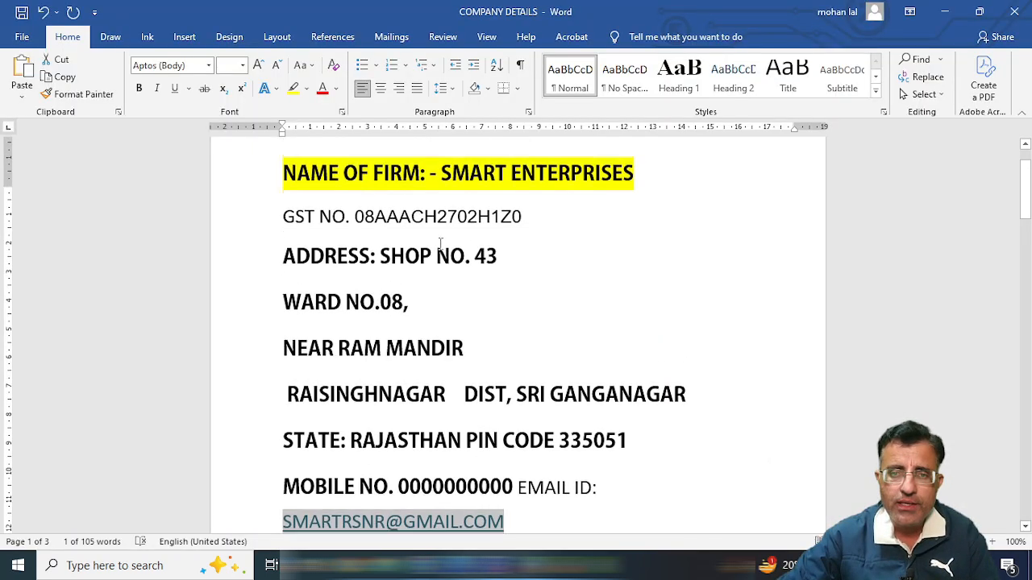
left_click_drag(355, 246, 520, 246)
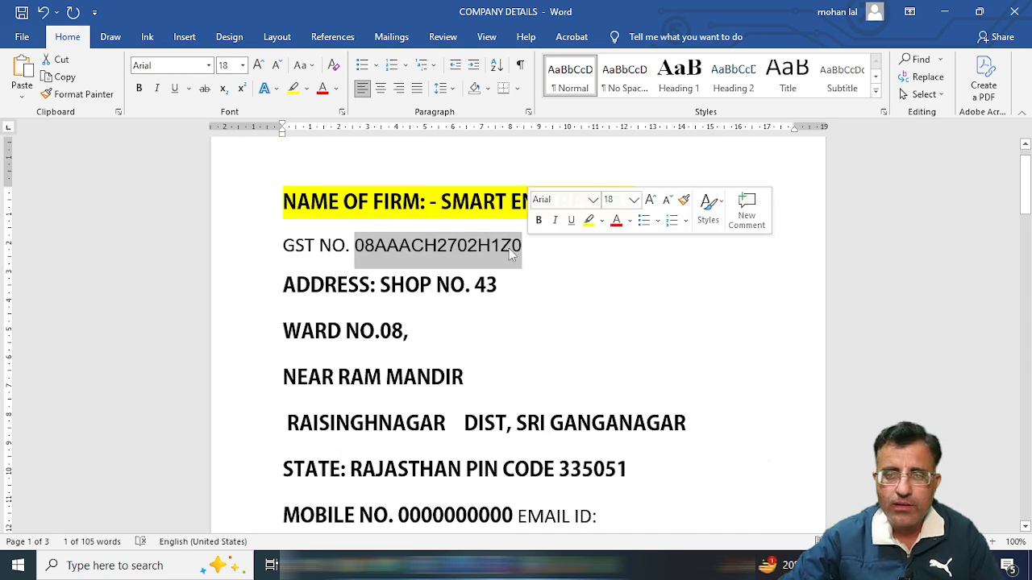
right_click(509, 248)
left_click(551, 276)
key("alt+Tab")
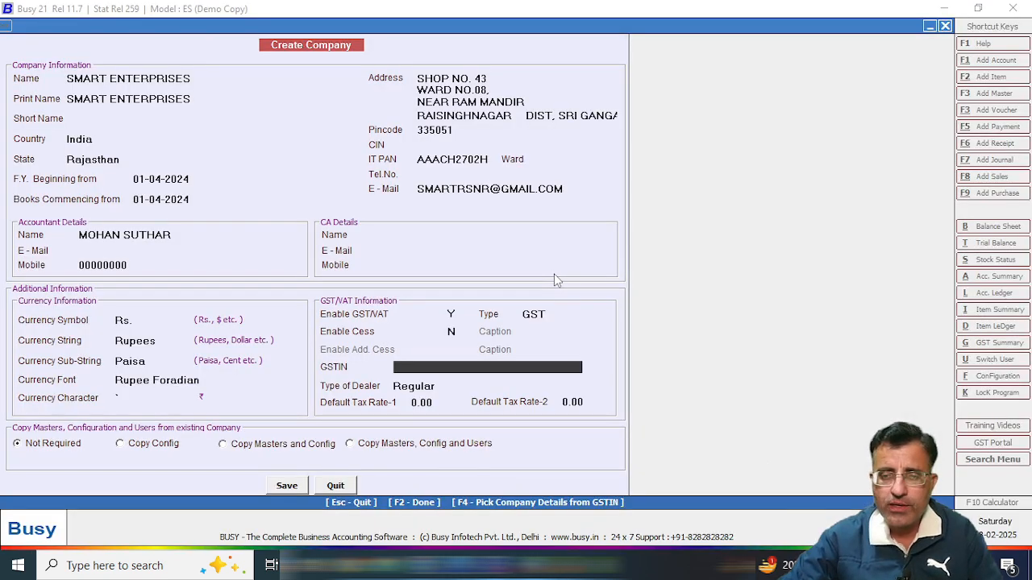
key("ctrl+v")
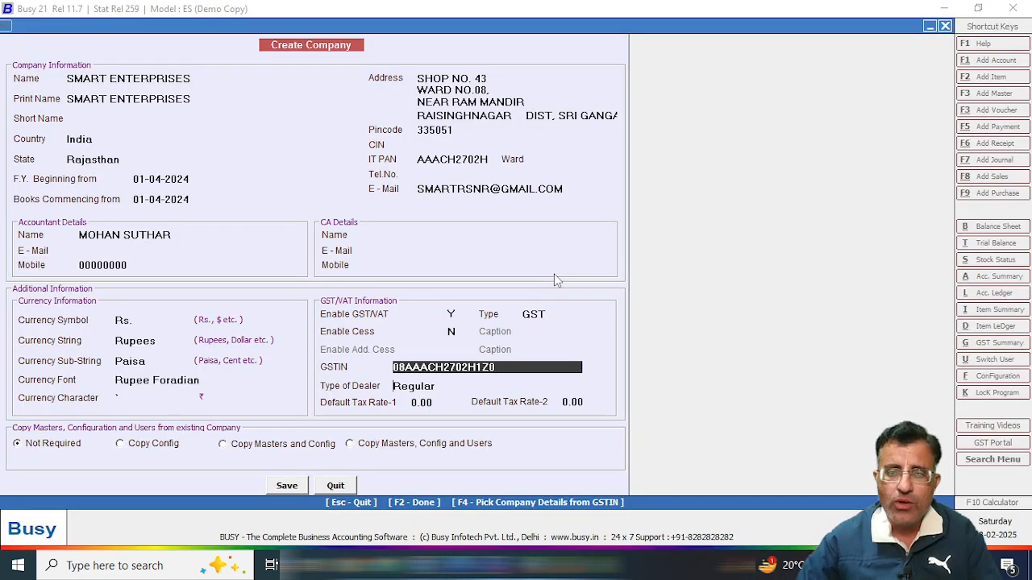
key("Return")
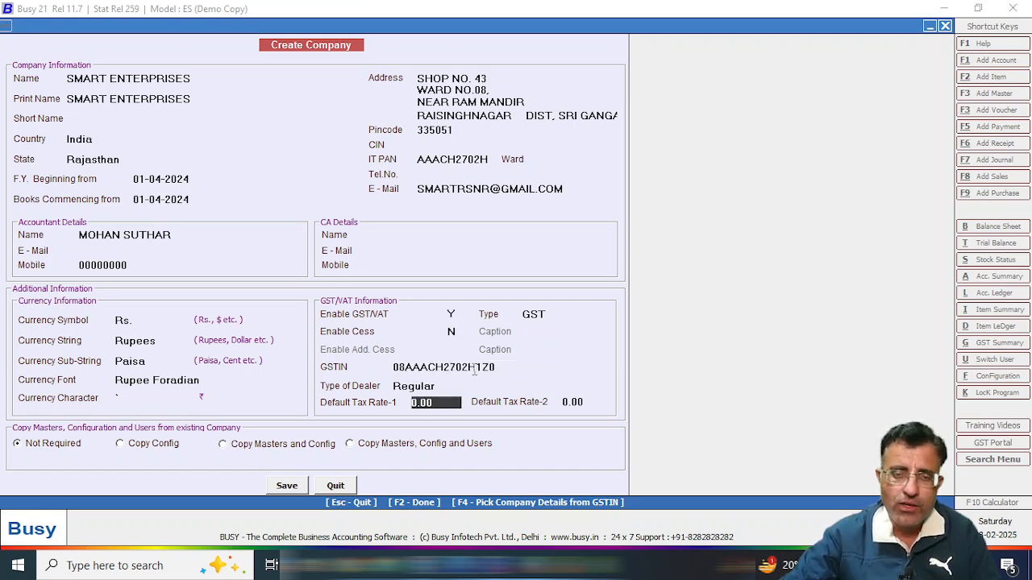
key("Return")
key("Up")
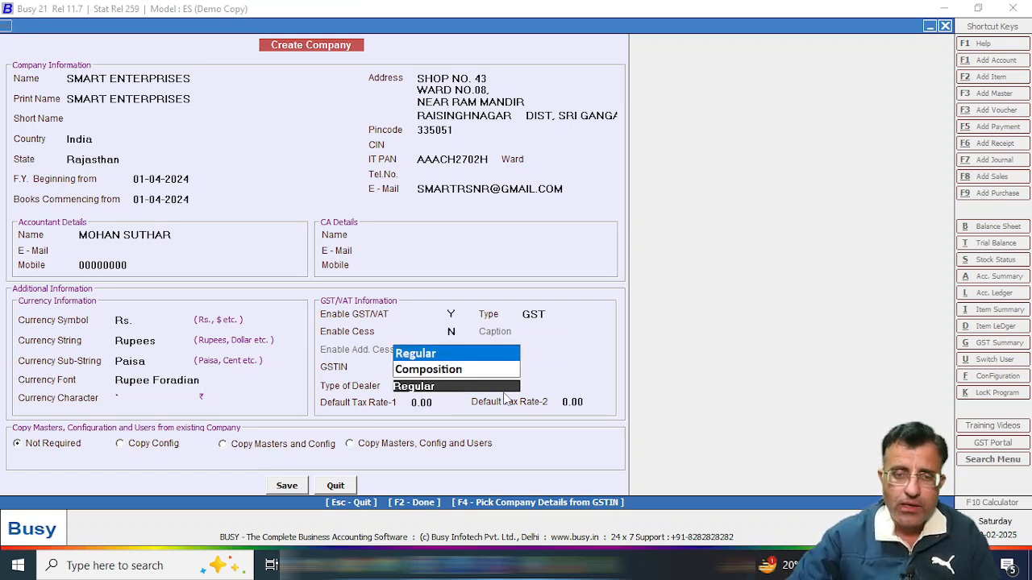
key("ctrl+1")
left_click(360, 375)
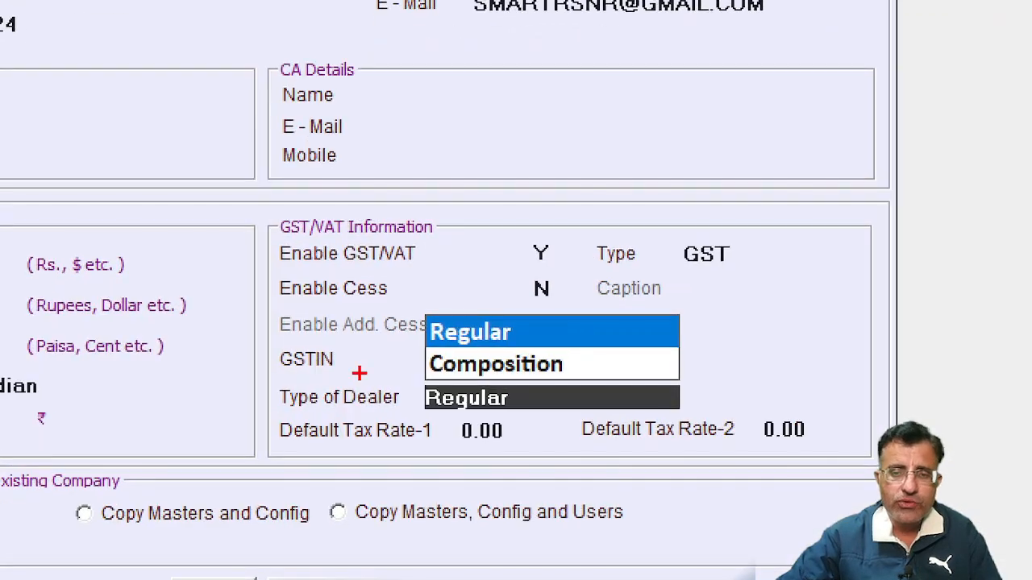
mouse_move(407, 299)
left_mouse_down()
mouse_move(749, 410)
mouse_move(713, 387)
left_mouse_up()
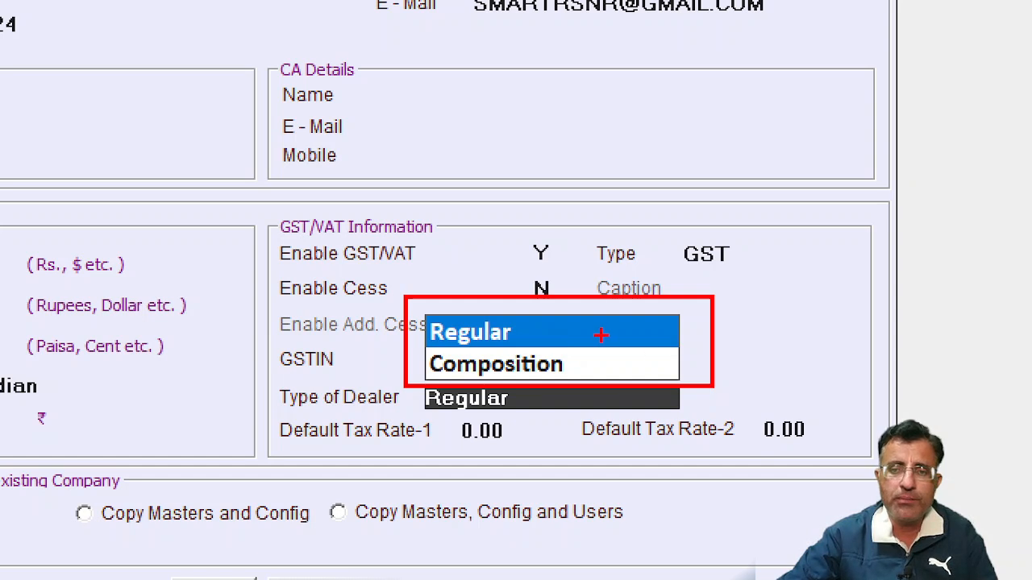
left_click_drag(600, 325, 699, 297)
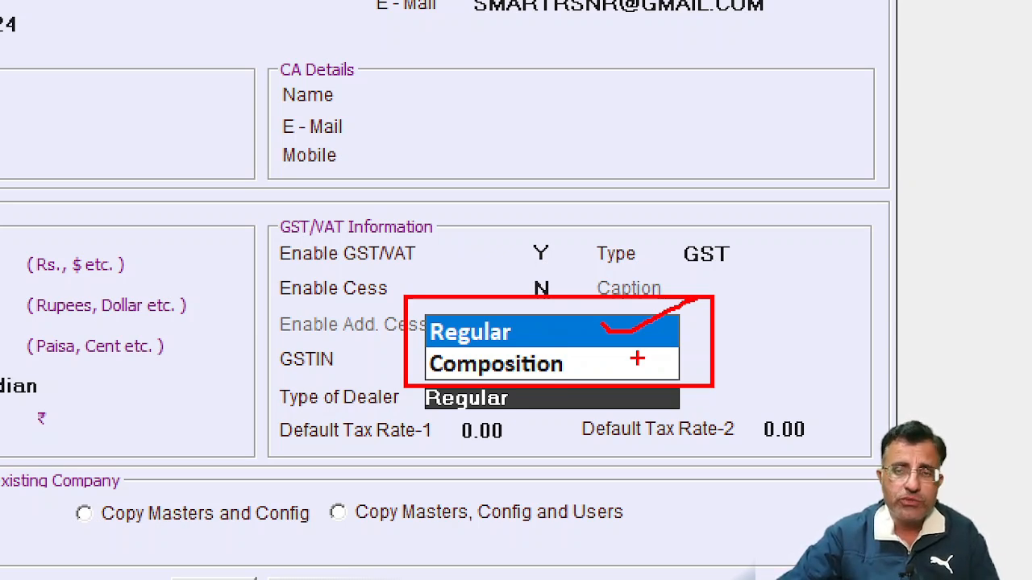
left_click_drag(627, 350, 734, 353)
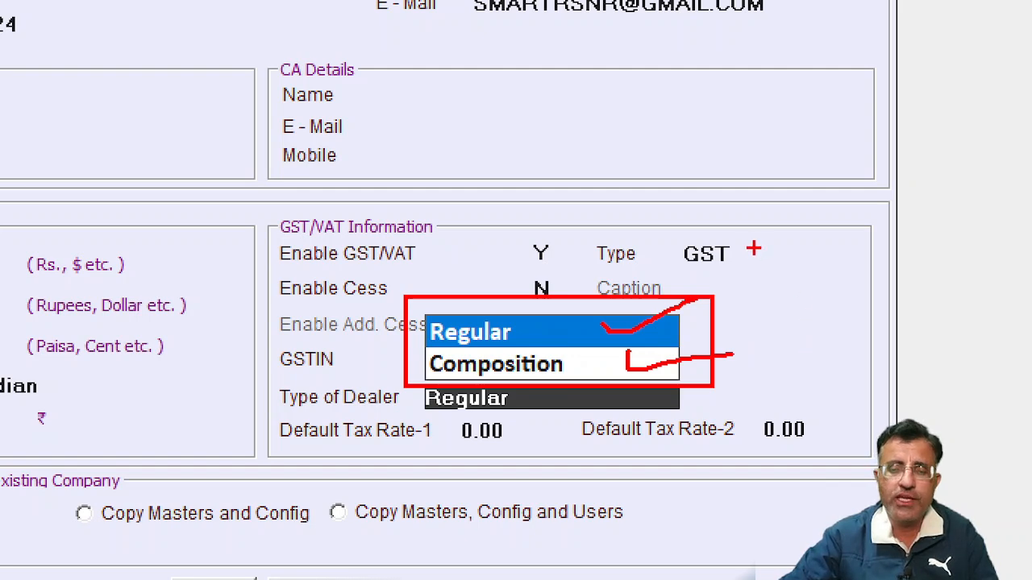
key("Escape")
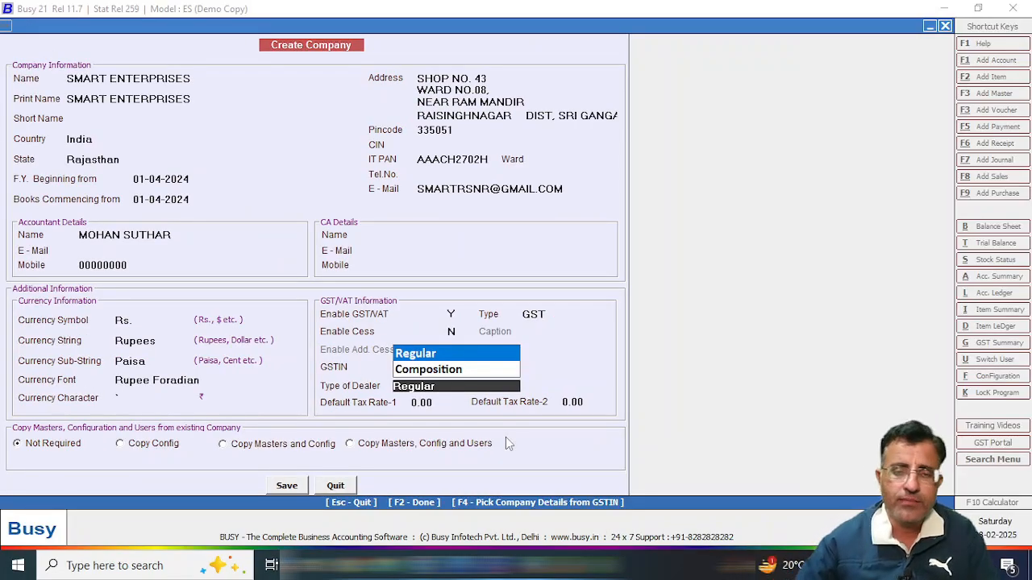
key("Return")
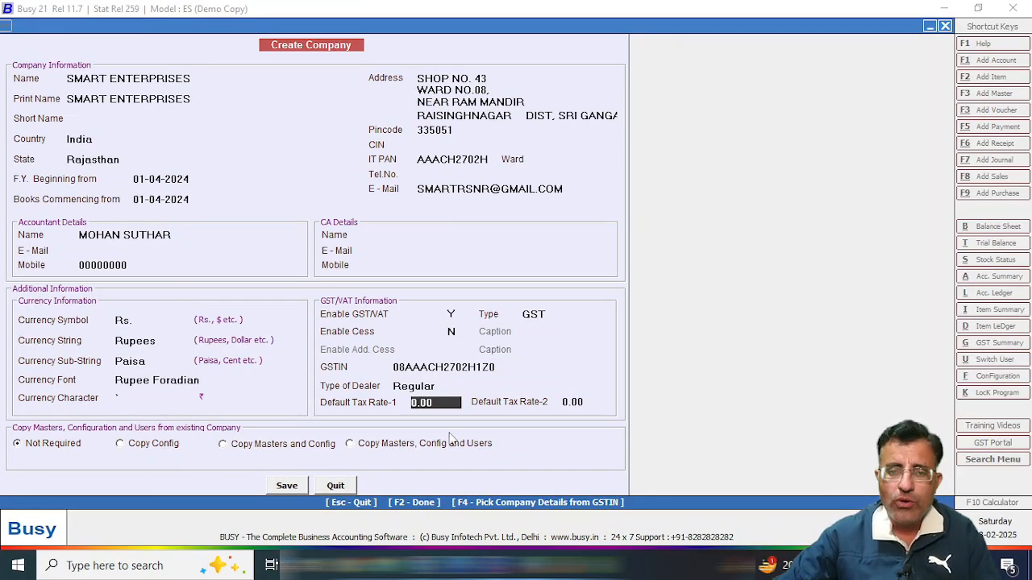
key("ctrl+1")
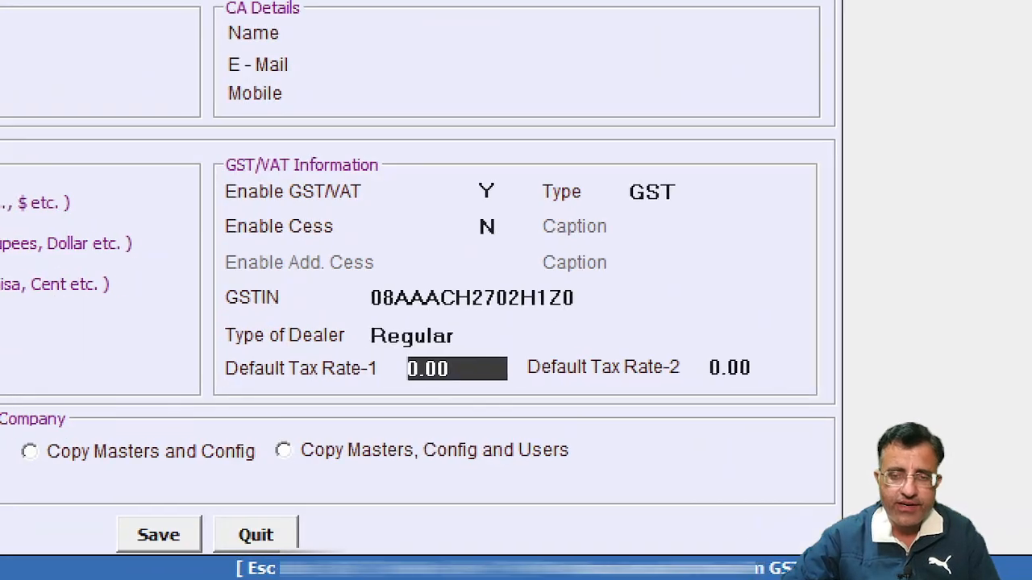
left_click(424, 438)
left_click_drag(193, 347, 390, 392)
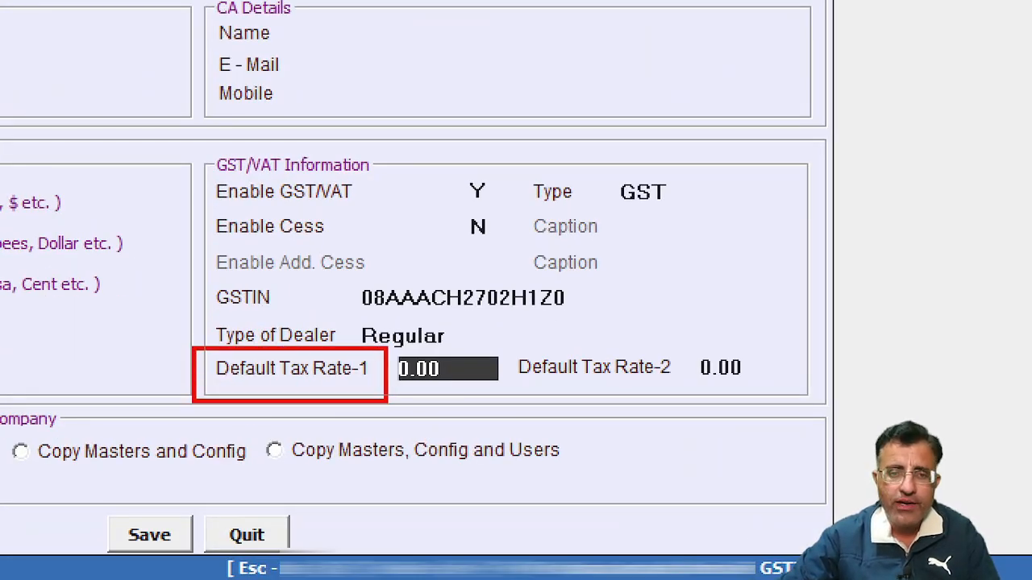
left_click_drag(501, 350, 682, 383)
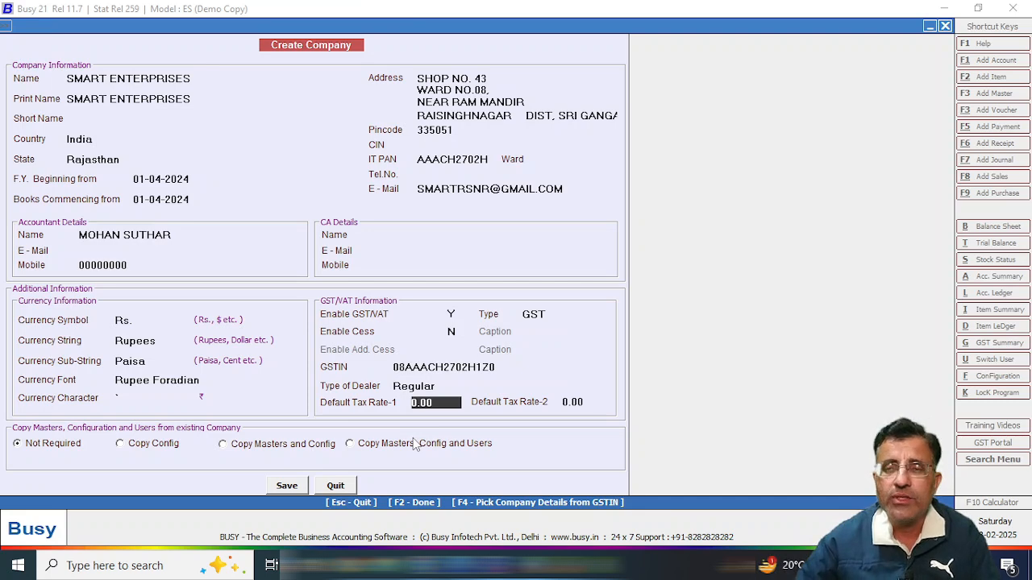
key("Return")
key("Return")
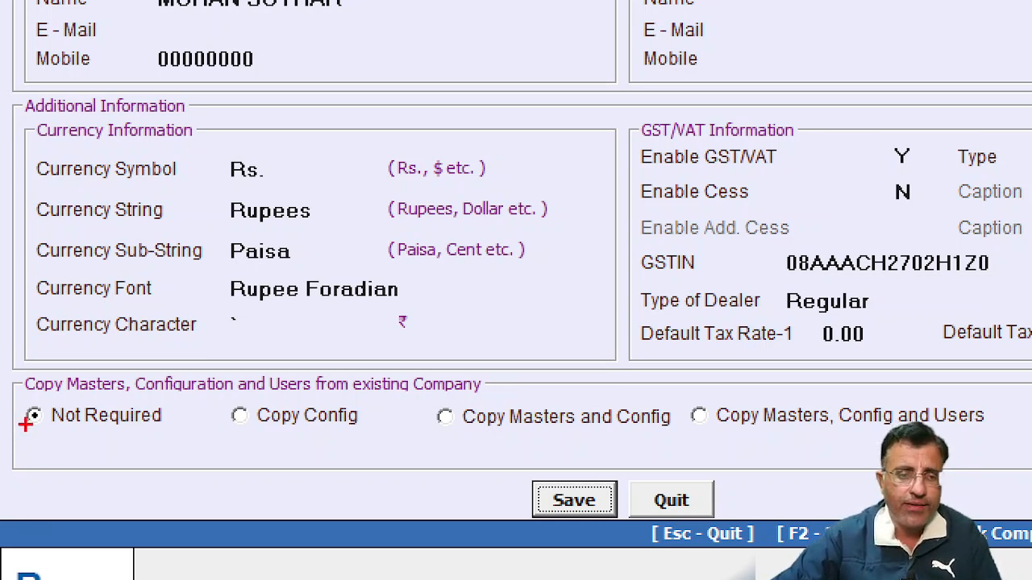
left_click_drag(20, 399, 200, 436)
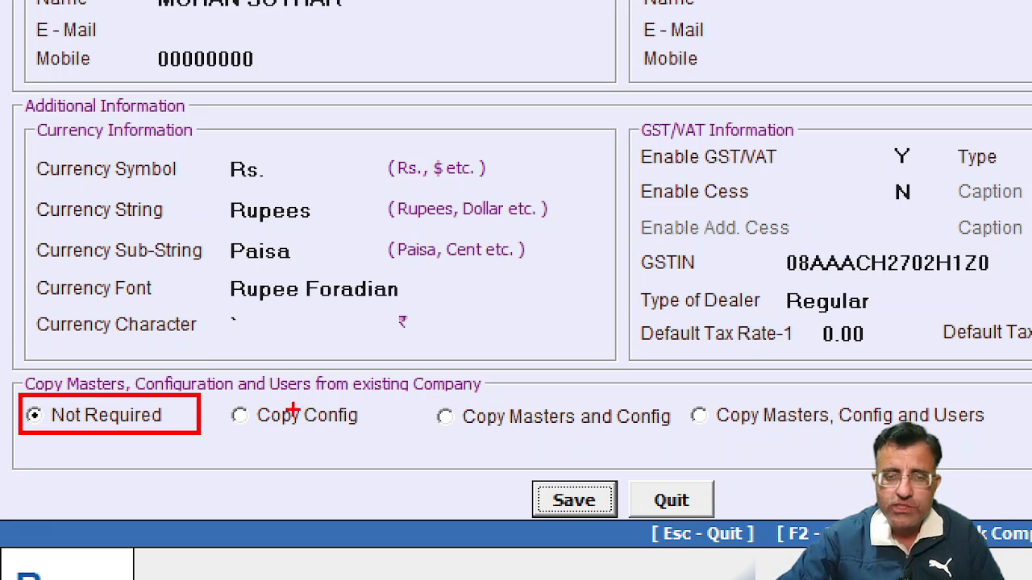
mouse_move(208, 387)
left_mouse_down()
mouse_move(318, 467)
mouse_move(1008, 443)
left_mouse_up()
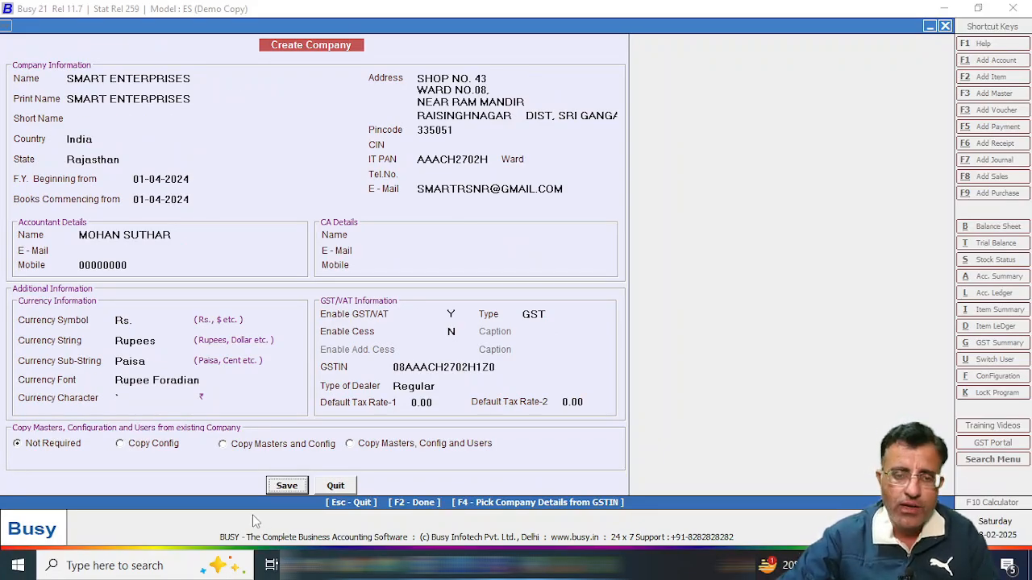
Save the SMART ENTERPRISES company, confirm with Yes, and acknowledge the Congratulations message.
left_click(288, 487)
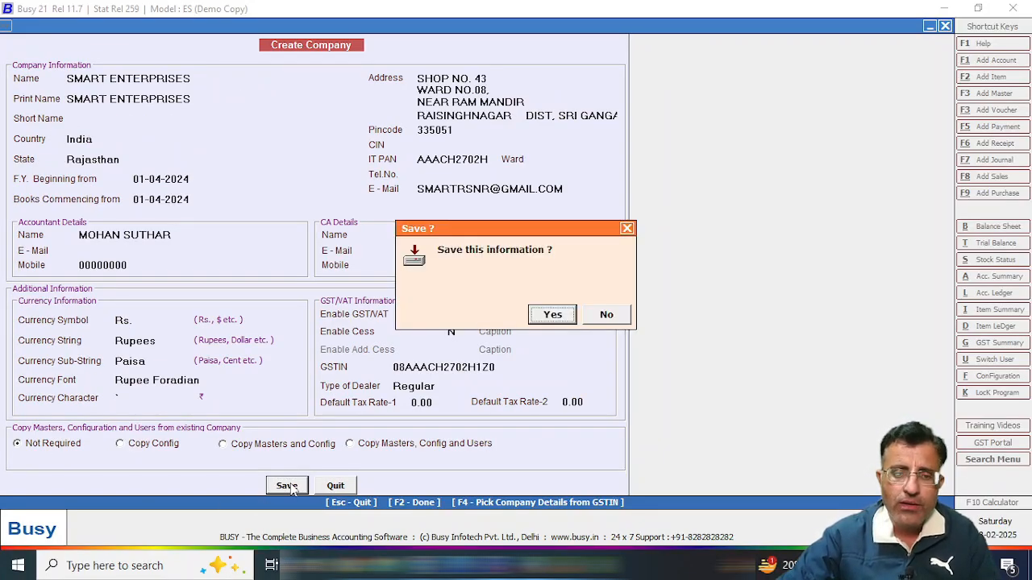
left_click(553, 315)
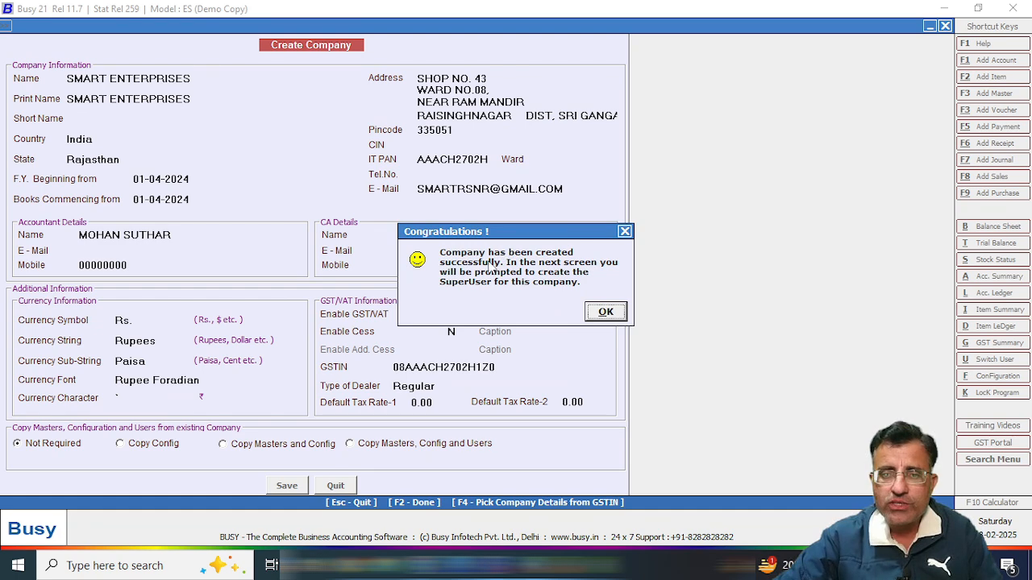
left_click(615, 314)
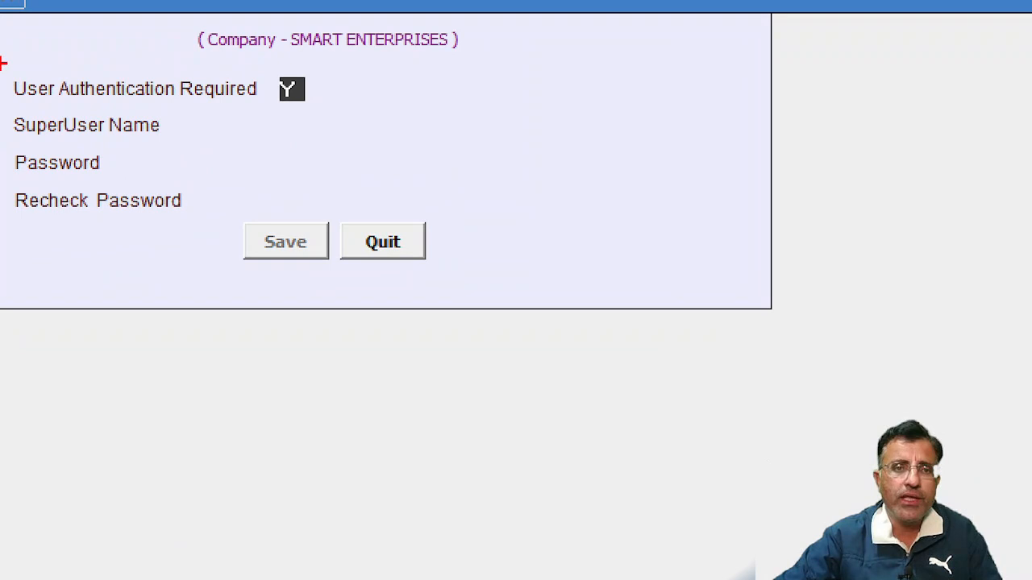
Keep user authentication on and save a superuser with a name and confirmed password.
mouse_move(3, 63)
left_mouse_down()
mouse_move(208, 232)
mouse_move(444, 213)
left_mouse_up()
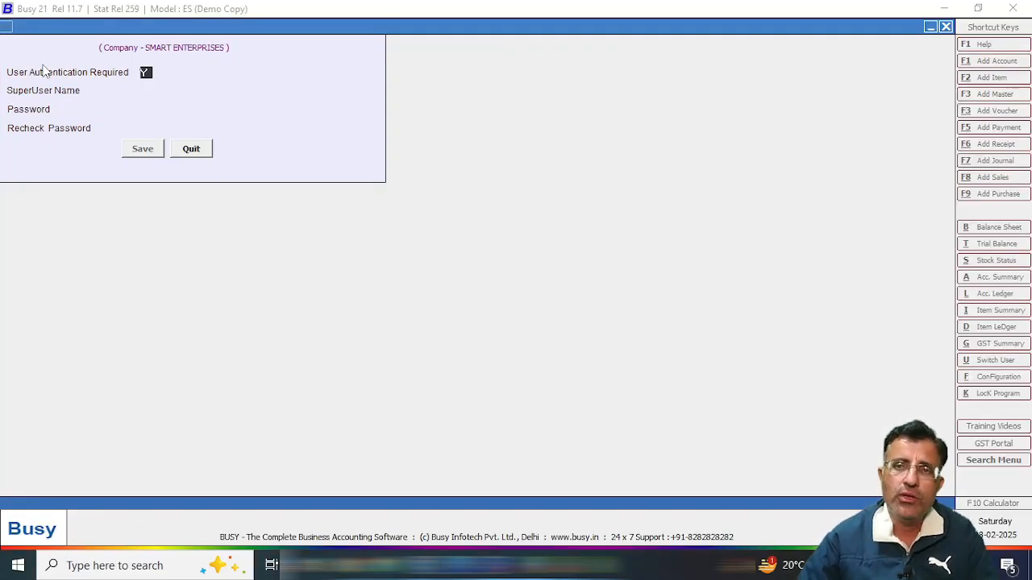
key("Return")
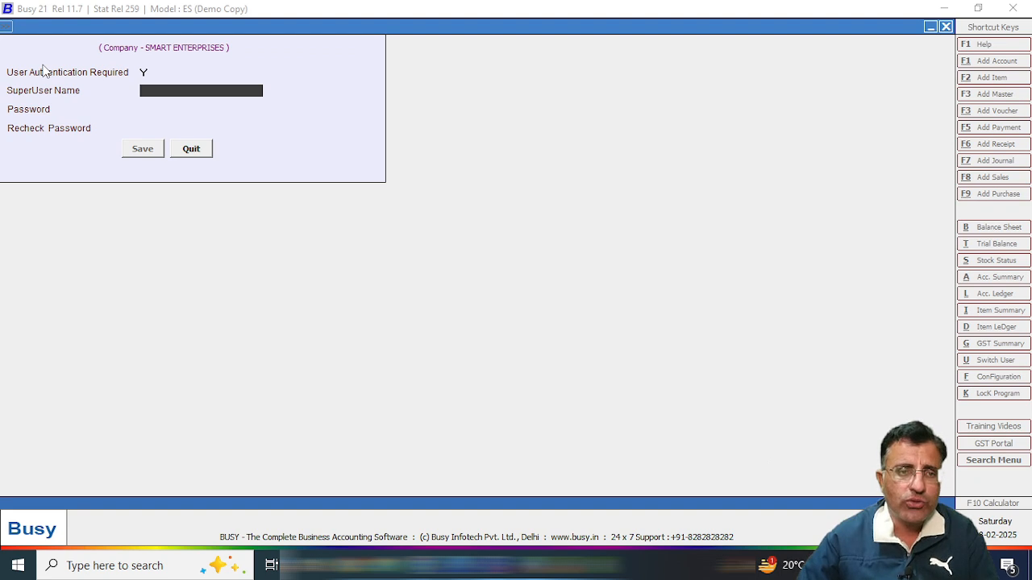
type("MOHAN")
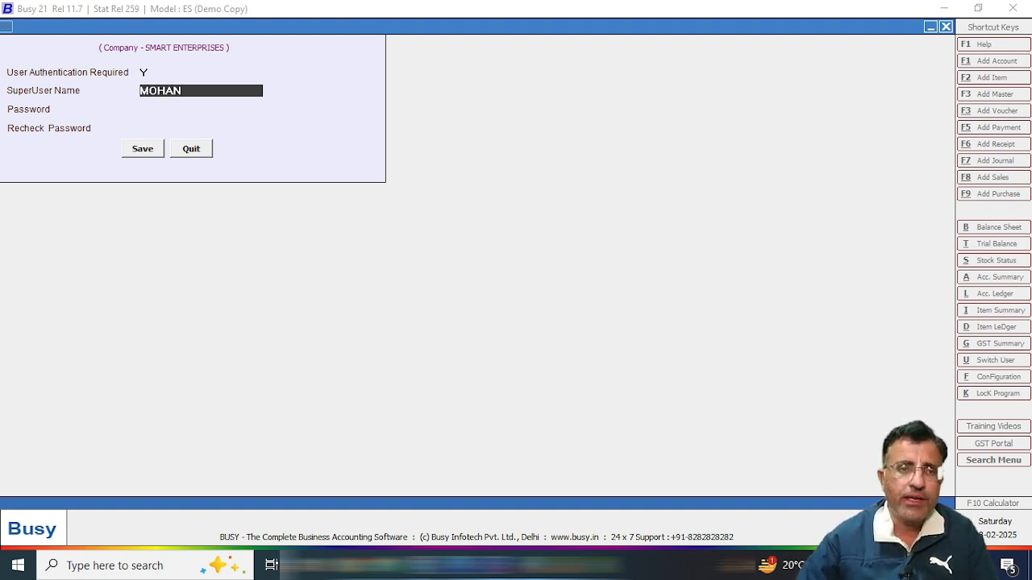
key("Return")
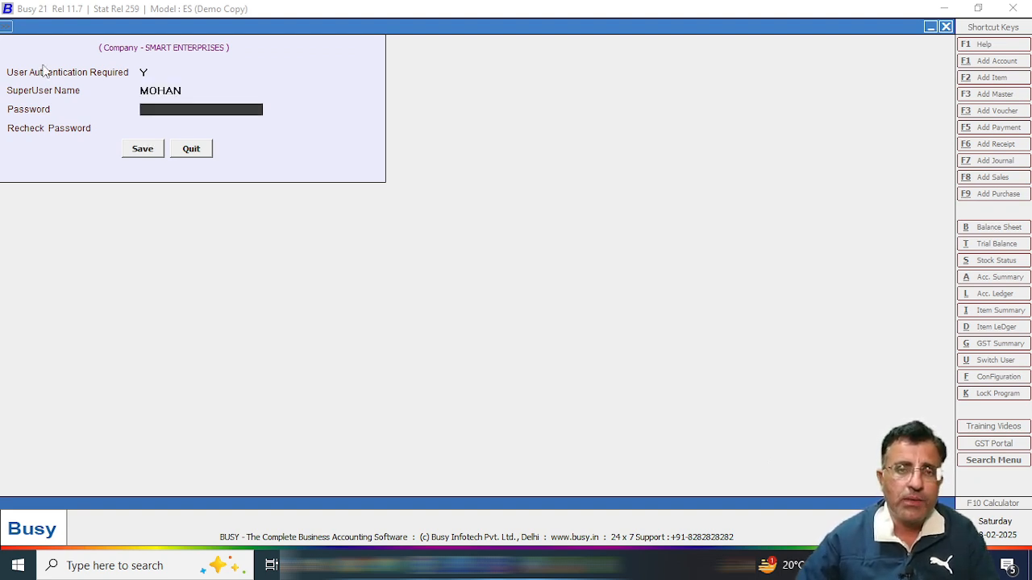
type("***")
key("Return")
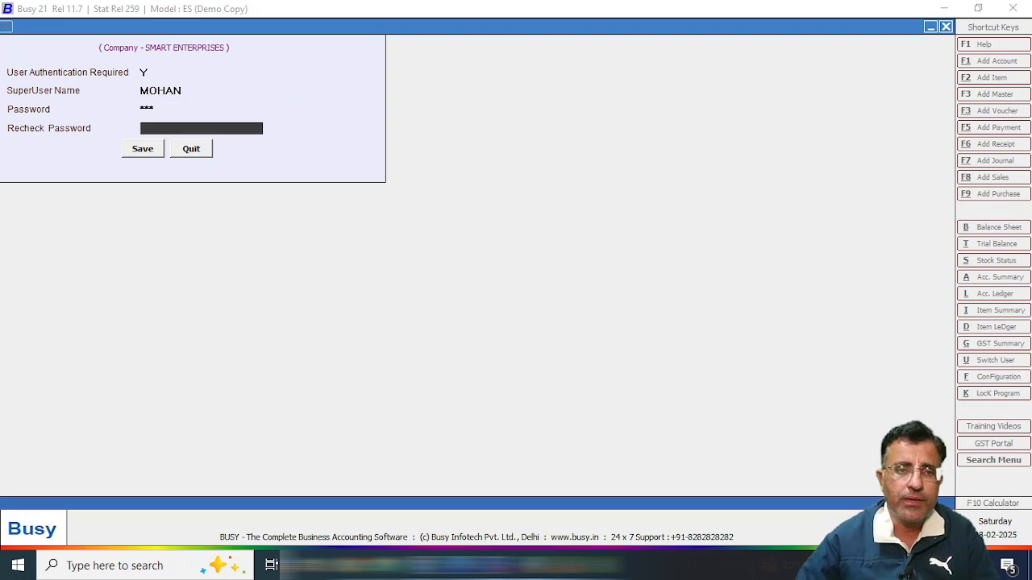
type("***")
key("Return")
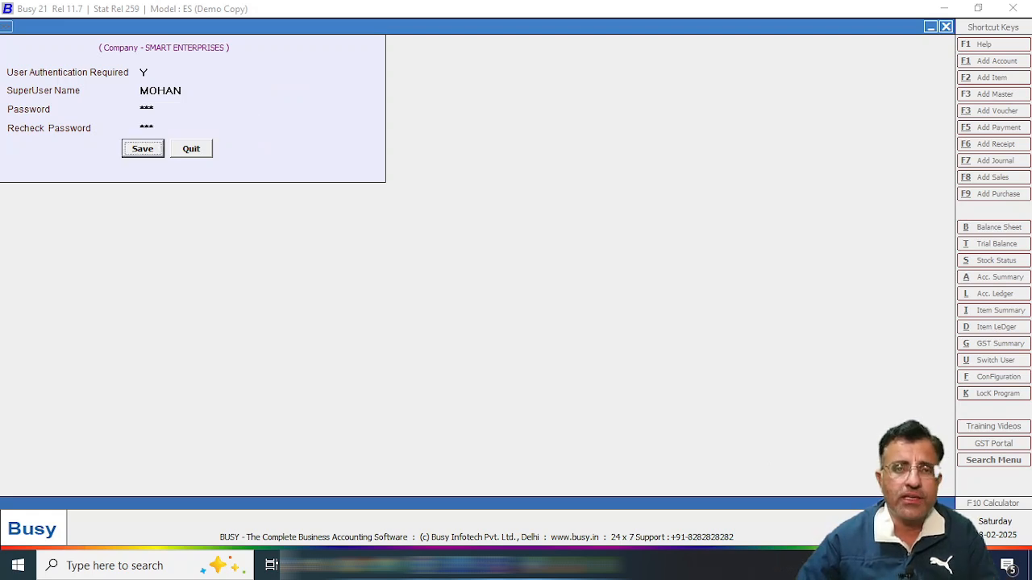
key("Return")
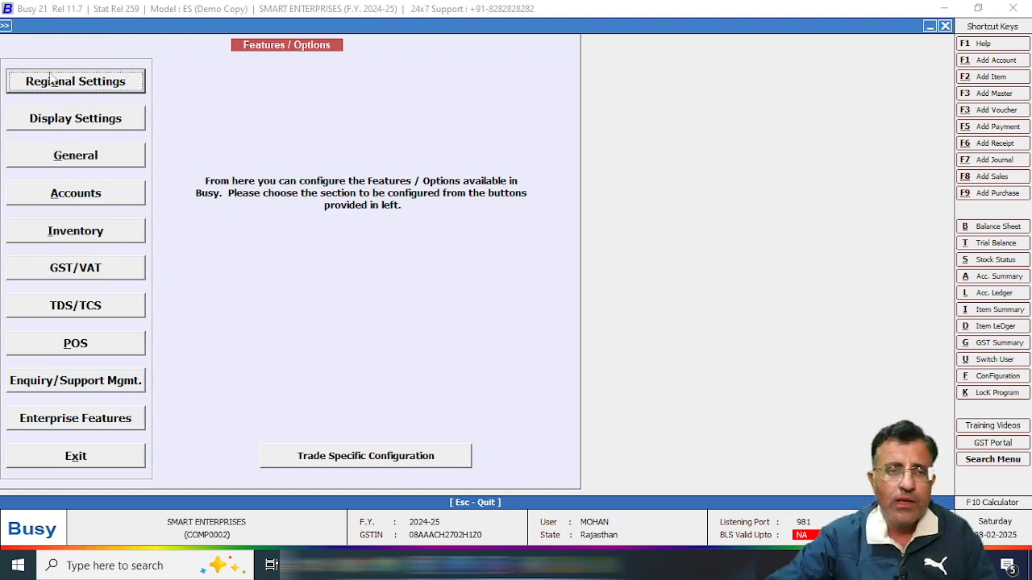
Save regional settings with DD/MM/YYYY dates, 12 Hours time, India and Rajasthan.
left_click(81, 78)
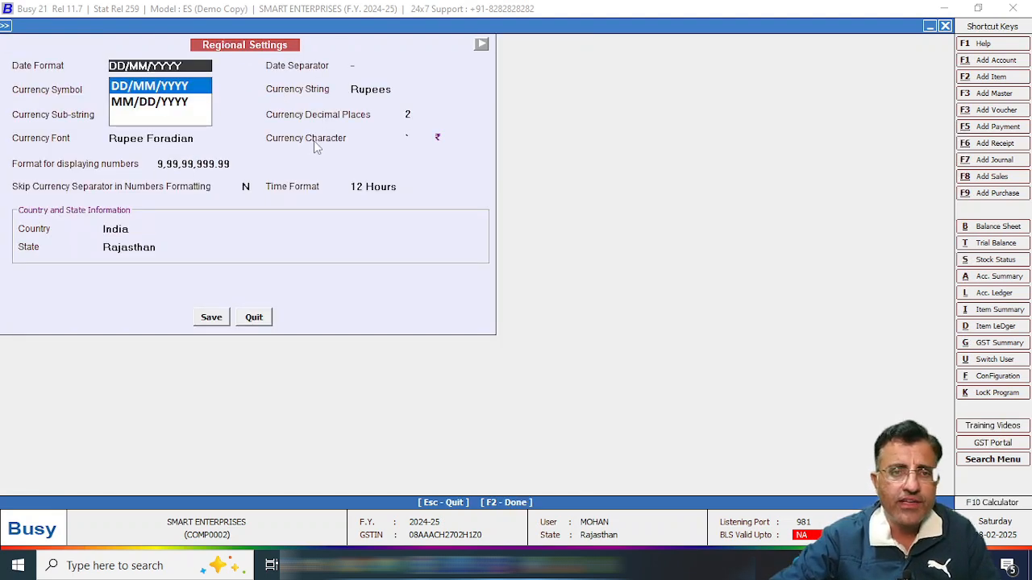
key("Return")
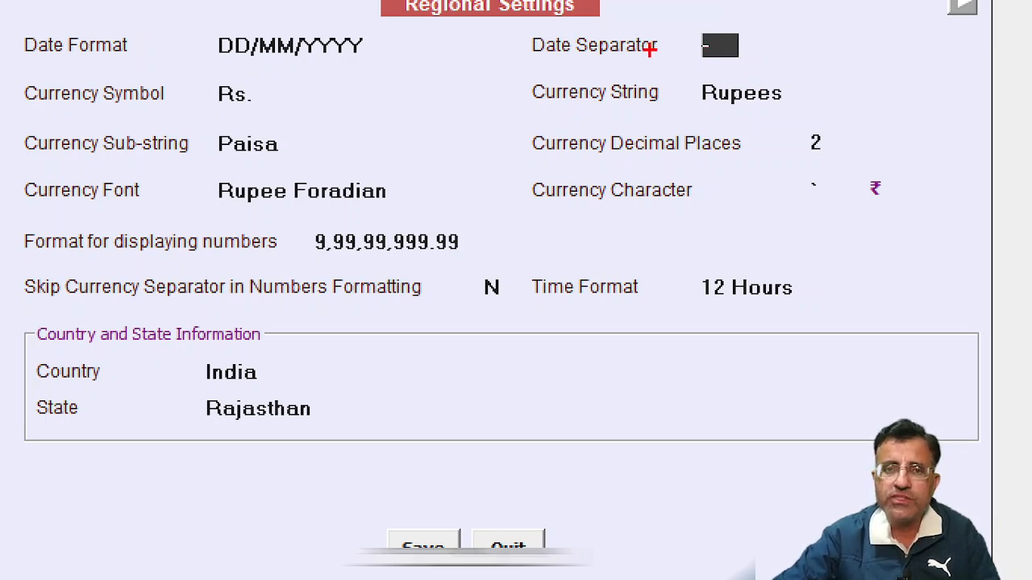
mouse_move(211, 114)
left_mouse_down()
mouse_move(208, 68)
mouse_move(206, 100)
left_mouse_up()
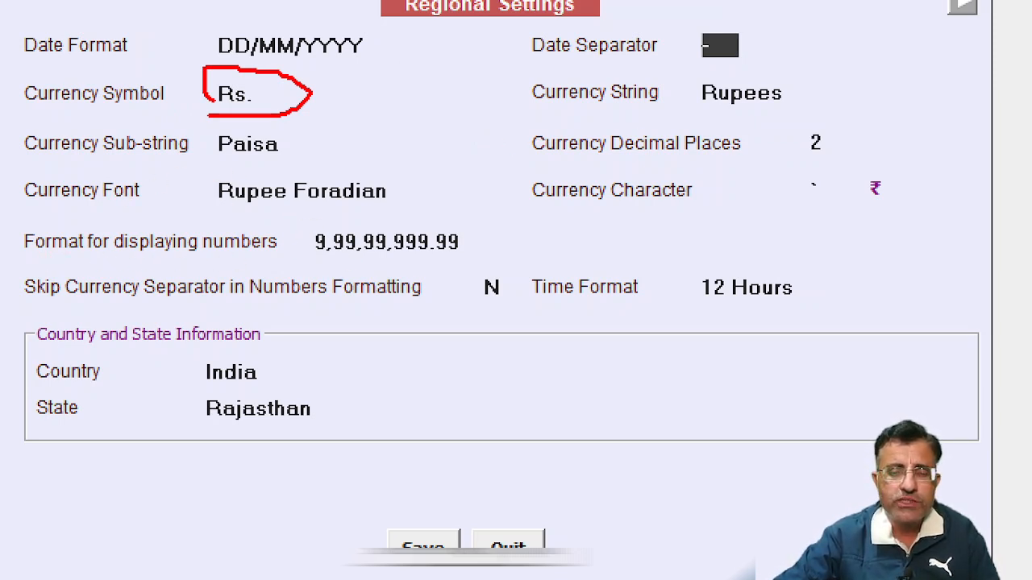
left_click_drag(294, 218, 498, 261)
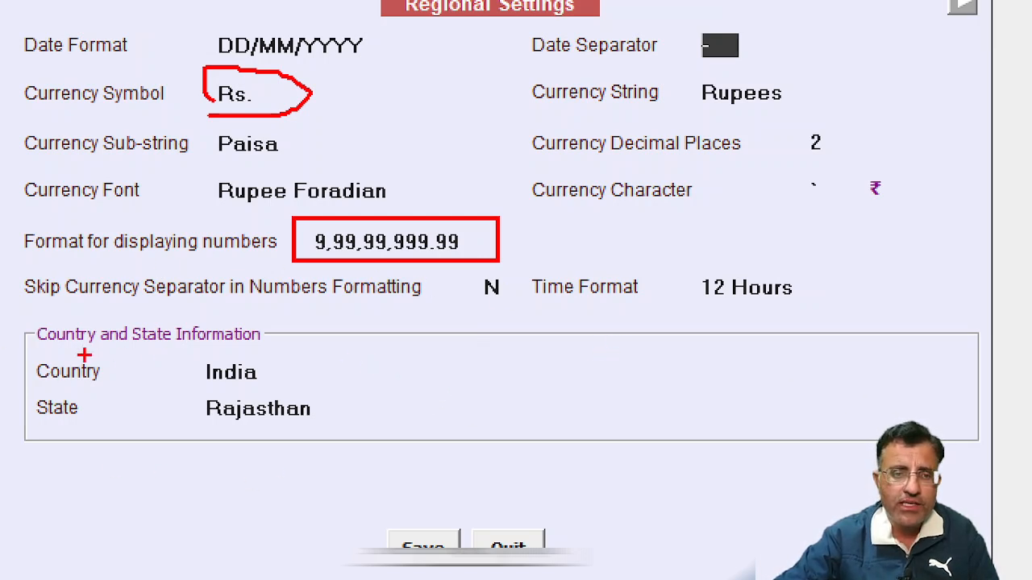
mouse_move(20, 350)
left_mouse_down()
mouse_move(177, 465)
mouse_move(392, 465)
left_mouse_up()
mouse_move(682, 254)
left_mouse_down()
mouse_move(811, 322)
mouse_move(838, 322)
left_mouse_up()
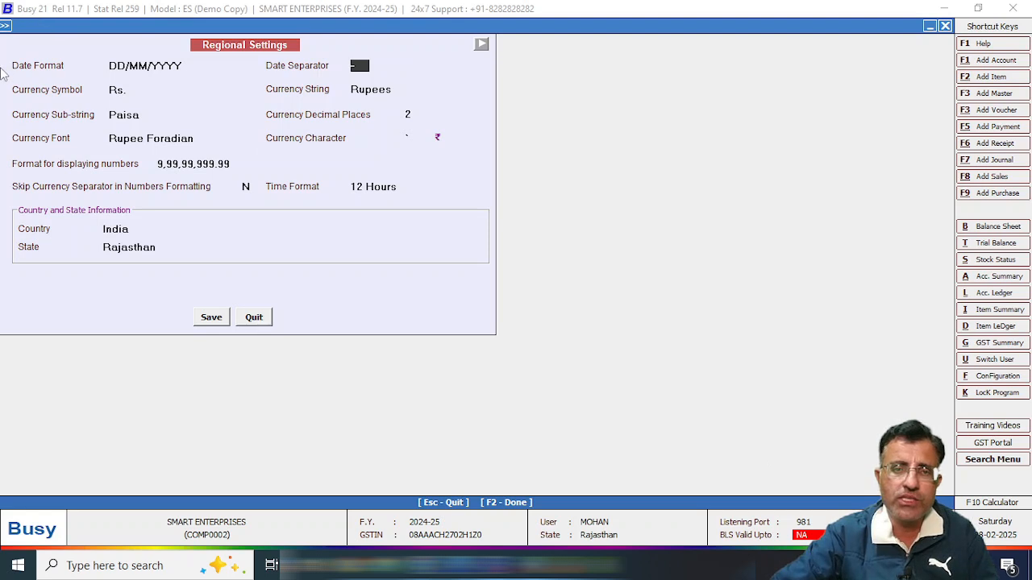
left_click(352, 187)
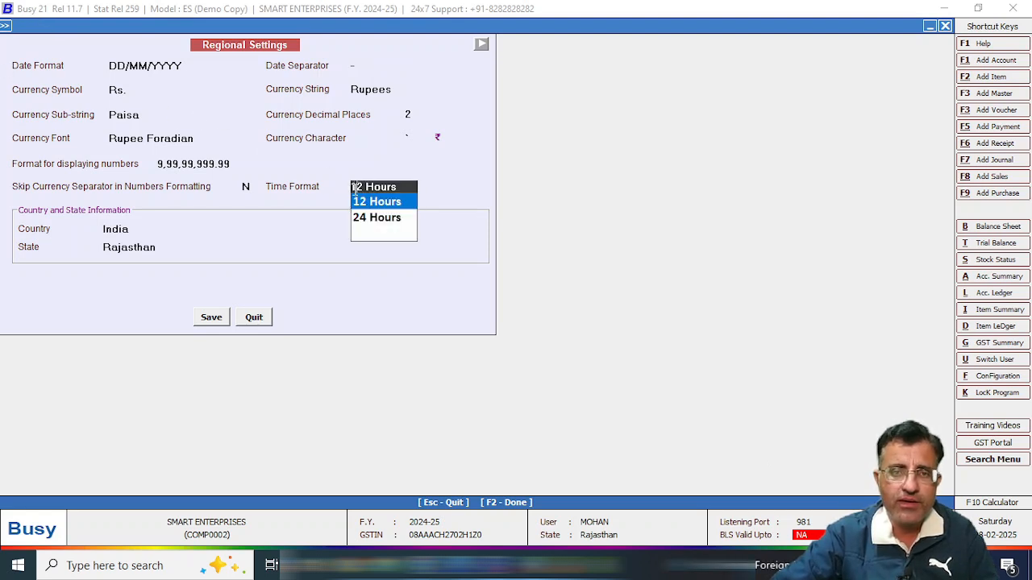
left_click(387, 202)
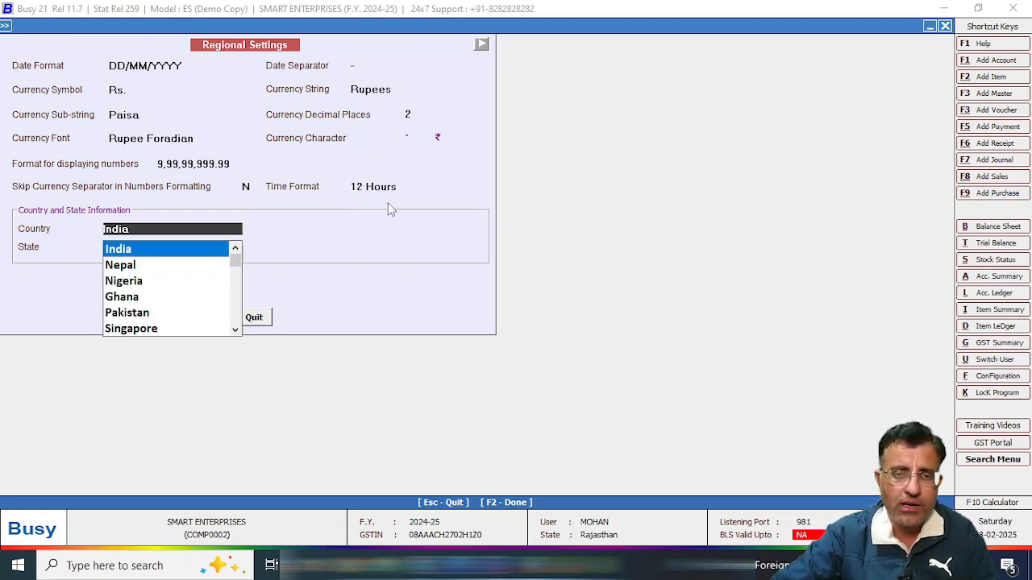
key("Return")
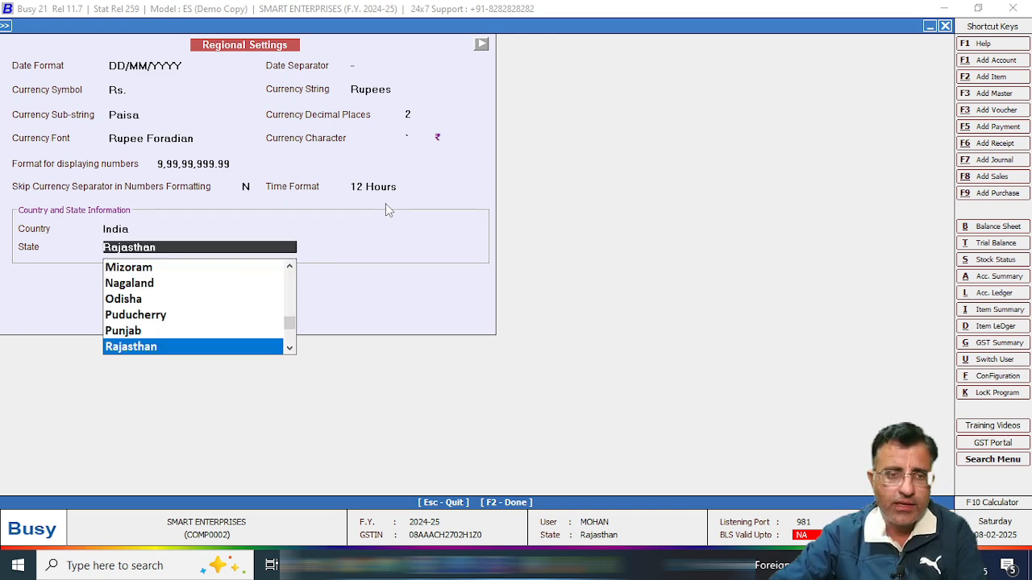
key("Return")
key("Return")
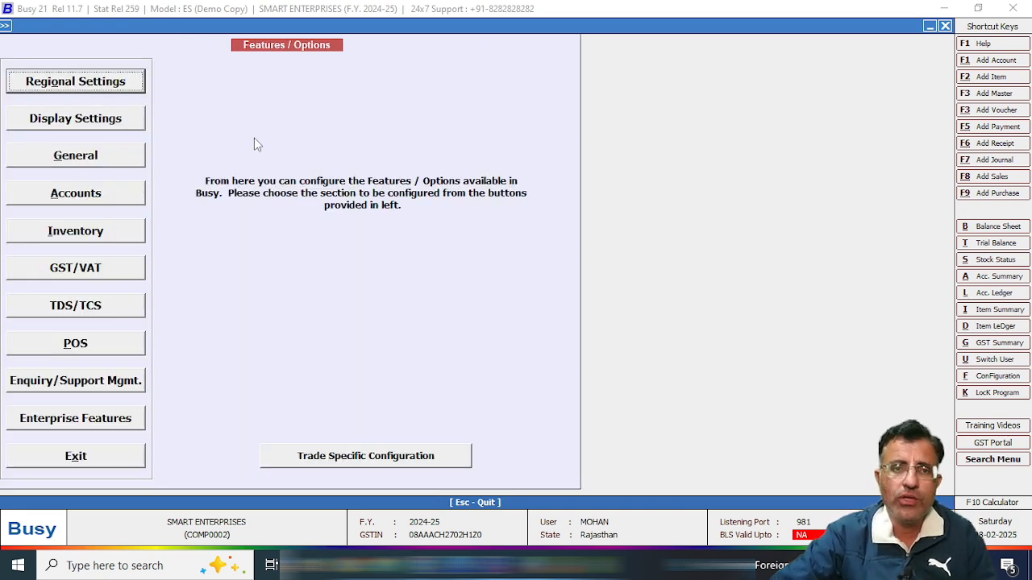
left_click(123, 118)
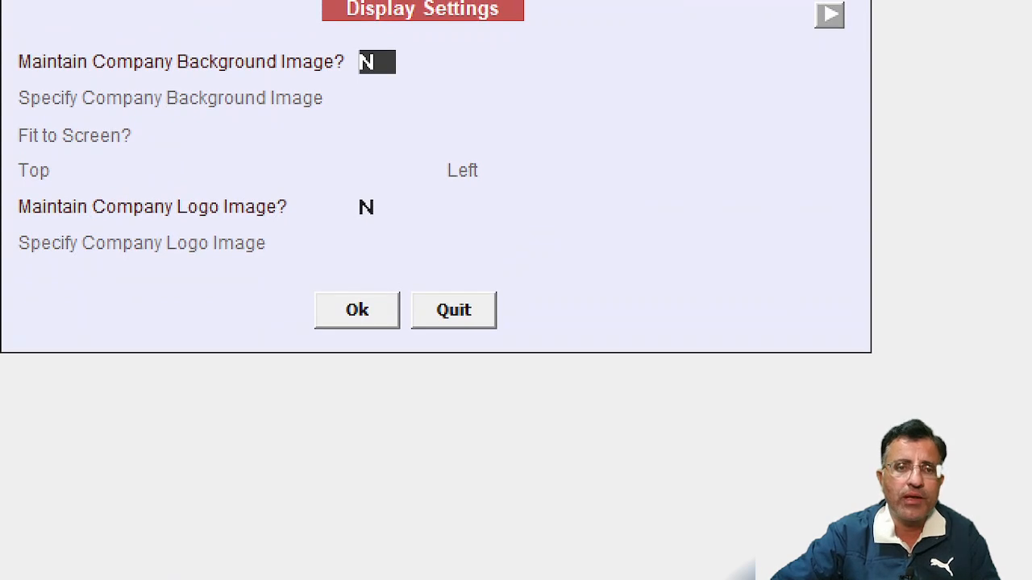
left_click_drag(327, 186, 426, 239)
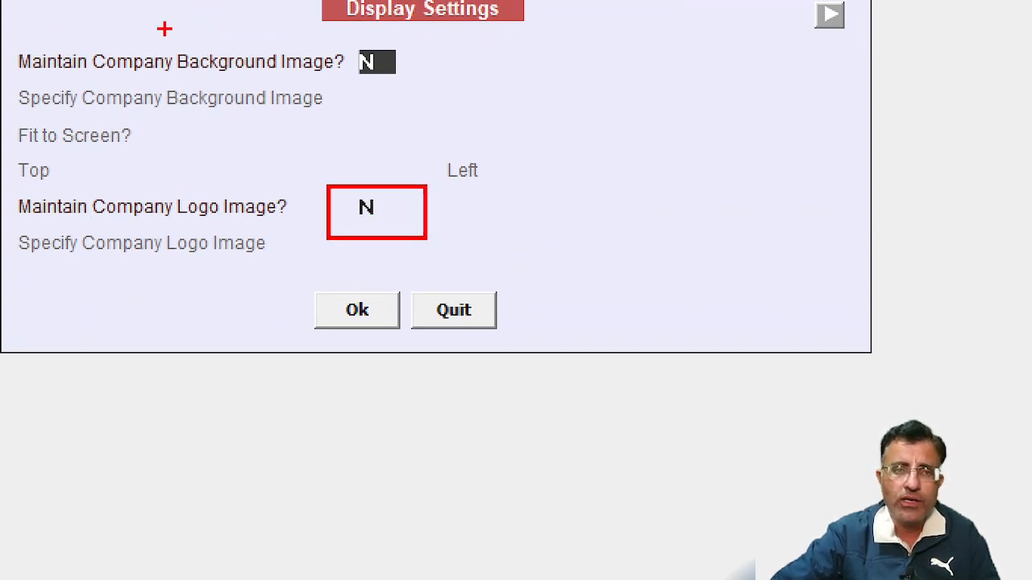
mouse_move(338, 34)
left_mouse_down()
mouse_move(339, 56)
mouse_move(449, 100)
left_mouse_up()
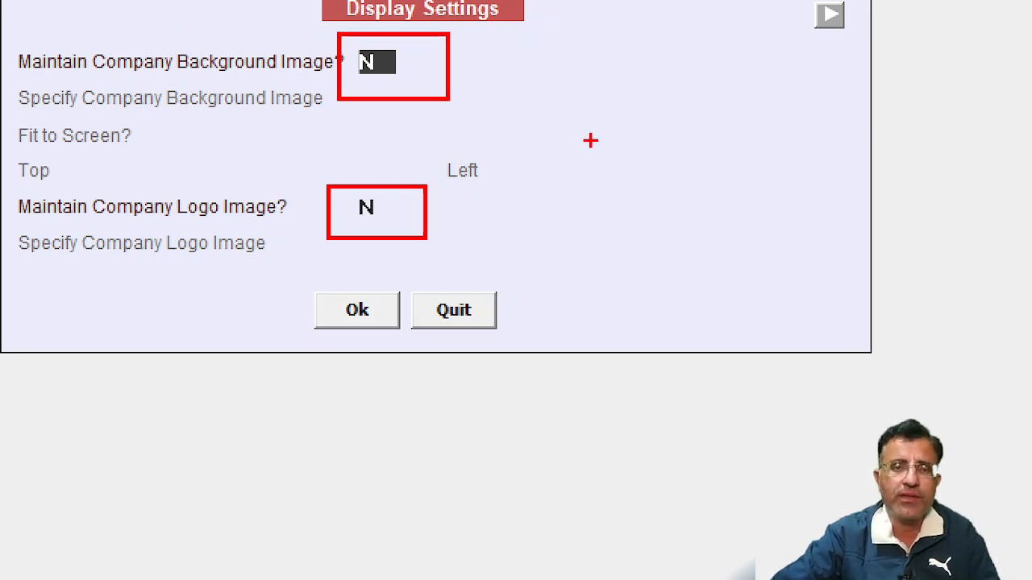
left_click_drag(386, 60, 505, 38)
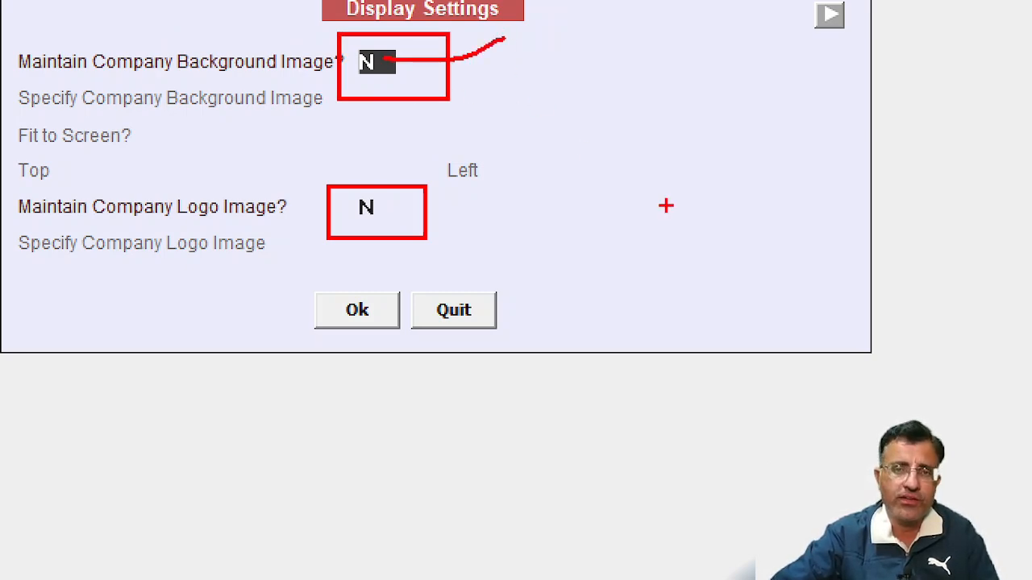
key("Escape")
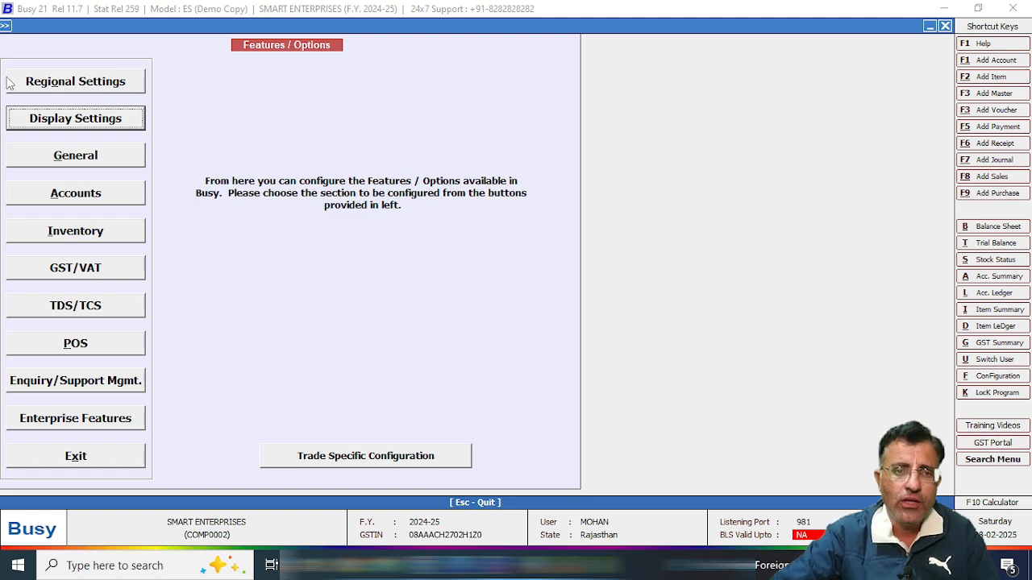
Review the General options page without changes, then bring up the Accounts options page.
left_click(88, 155)
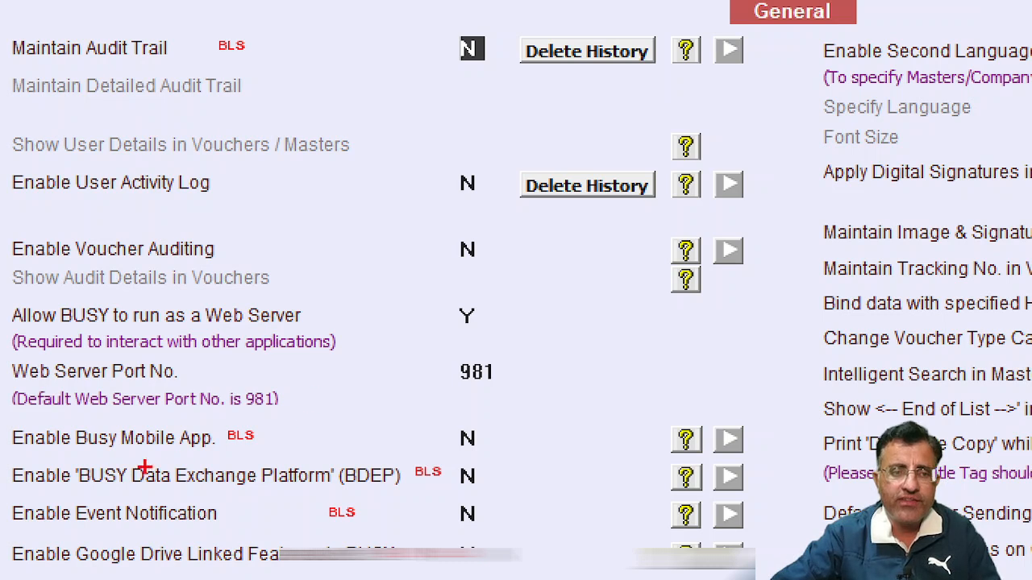
mouse_move(427, 411)
left_mouse_down()
mouse_move(468, 449)
mouse_move(508, 451)
left_mouse_up()
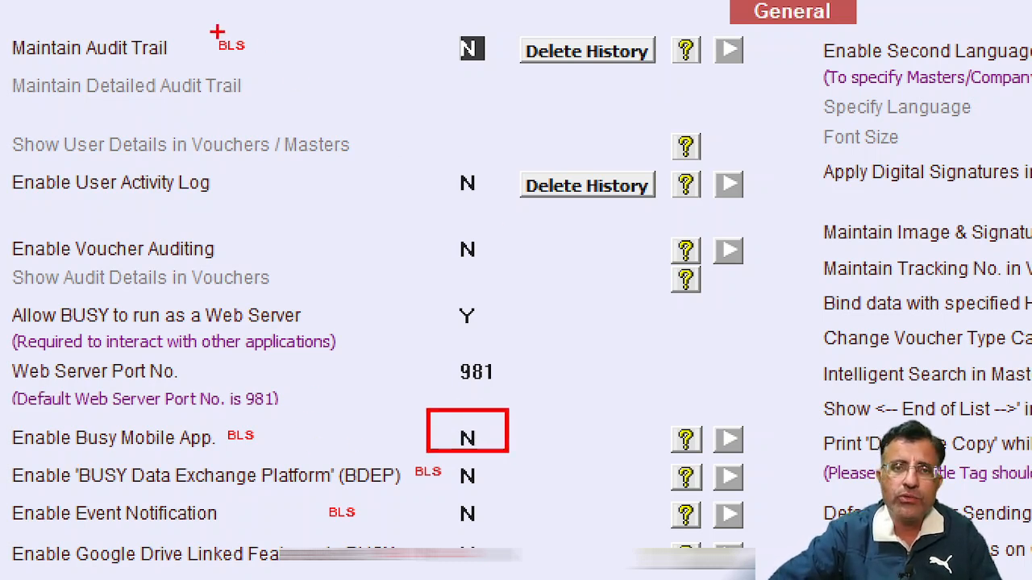
left_click_drag(195, 24, 319, 73)
key("Escape")
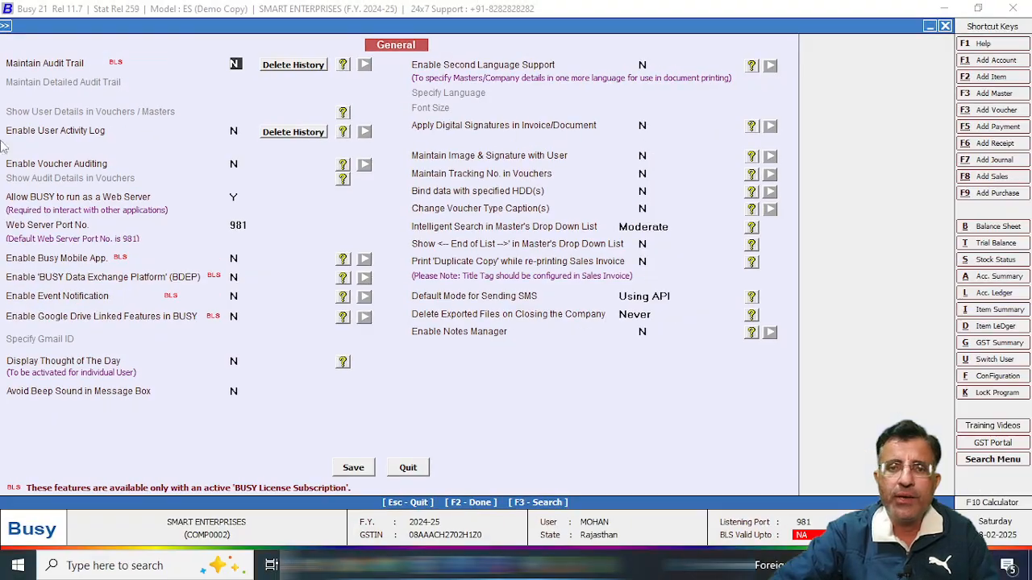
key("ctrl+1")
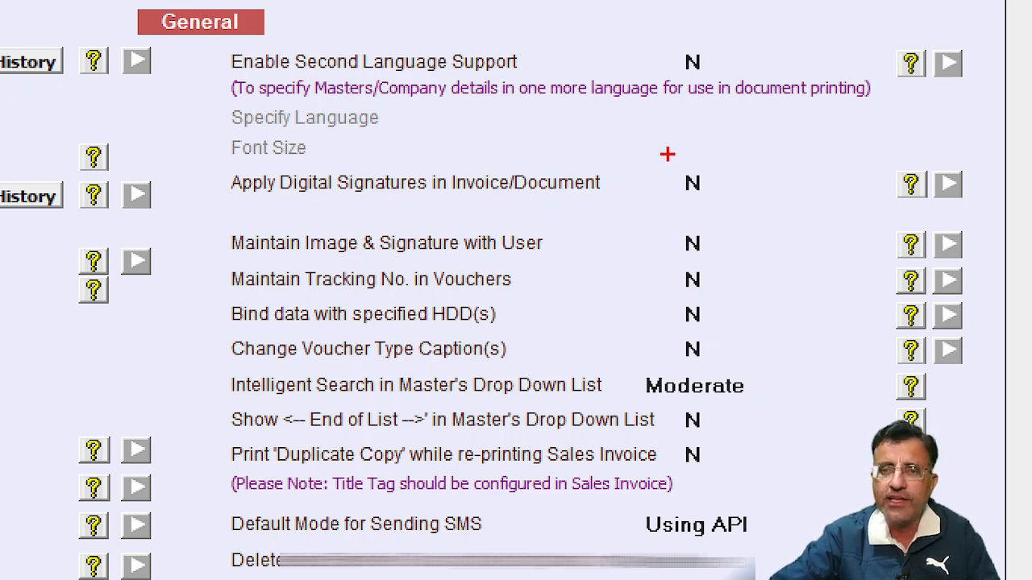
mouse_move(668, 155)
left_mouse_down()
mouse_move(701, 190)
mouse_move(652, 148)
left_mouse_up()
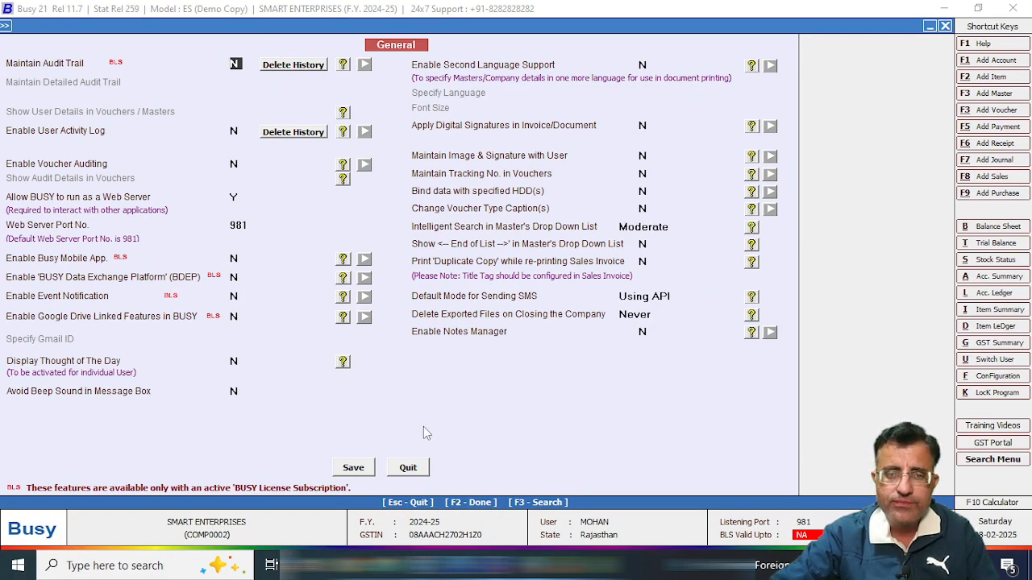
left_click(410, 468)
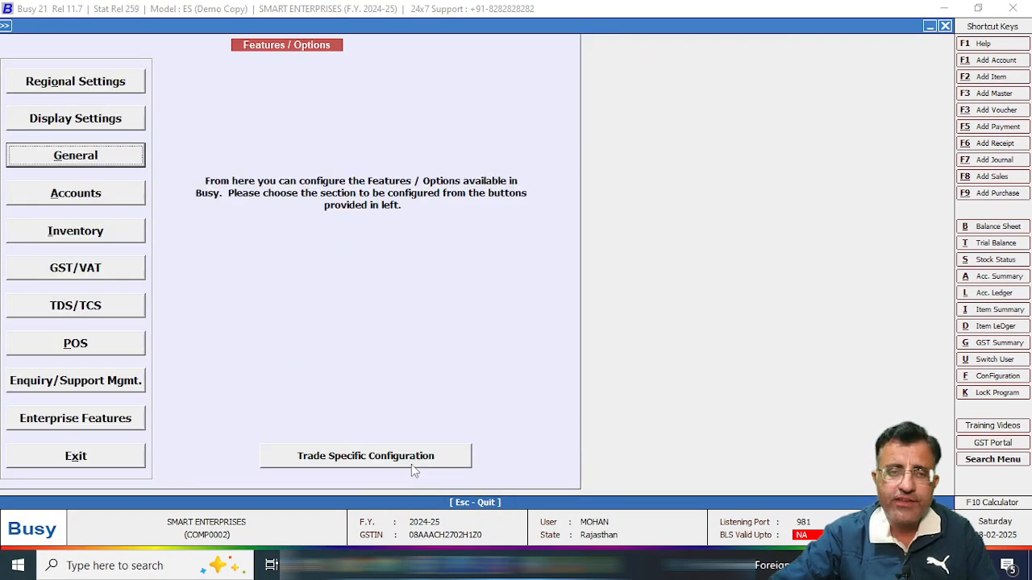
left_click(115, 196)
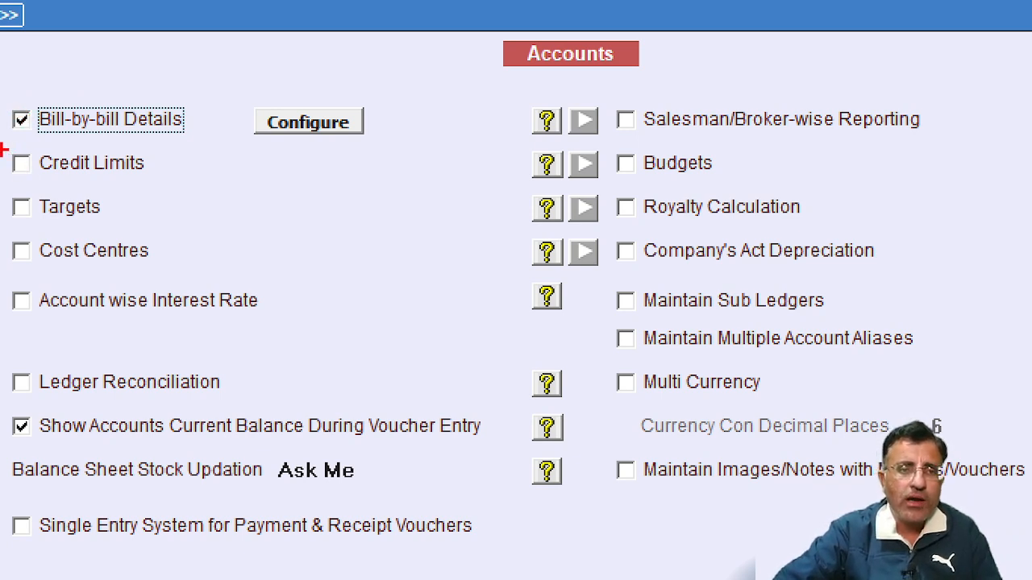
left_click_drag(2, 149, 162, 183)
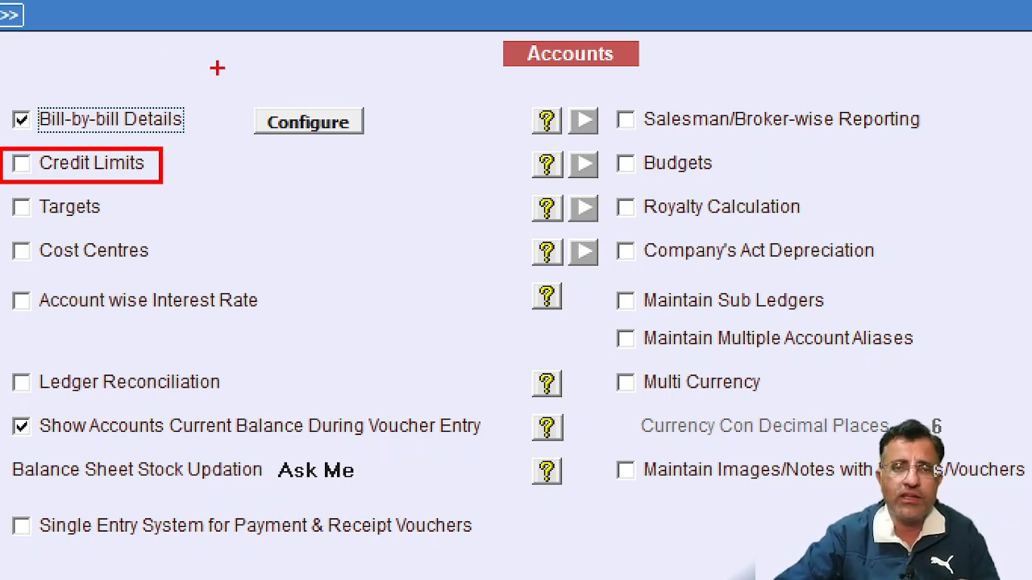
mouse_move(2, 187)
left_mouse_down()
mouse_move(32, 218)
mouse_move(203, 225)
left_mouse_up()
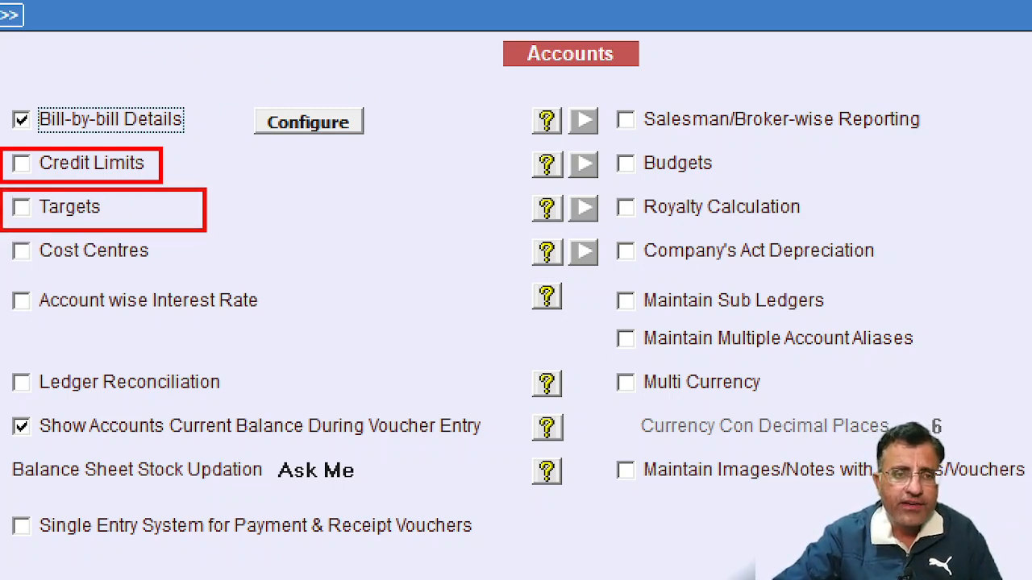
mouse_move(1, 229)
left_mouse_down()
mouse_move(46, 274)
mouse_move(208, 282)
left_mouse_up()
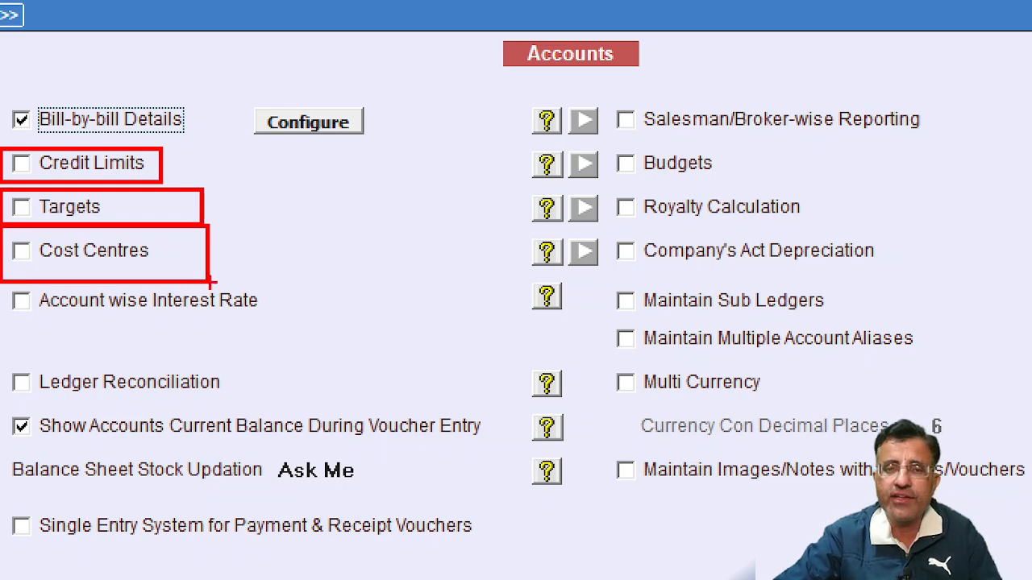
mouse_move(2, 281)
left_mouse_down()
mouse_move(14, 297)
mouse_move(304, 341)
mouse_move(279, 337)
left_mouse_up()
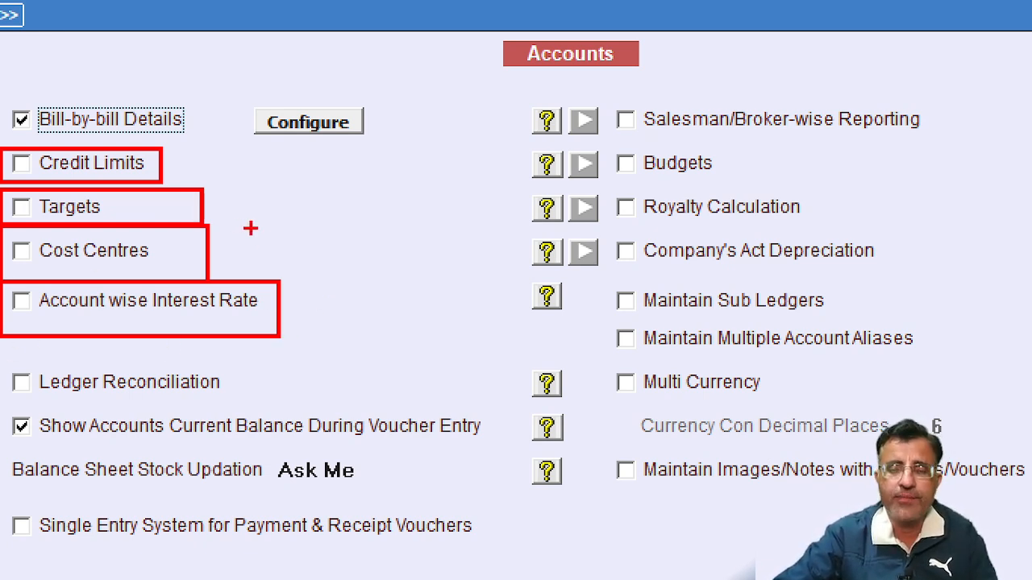
key("Escape")
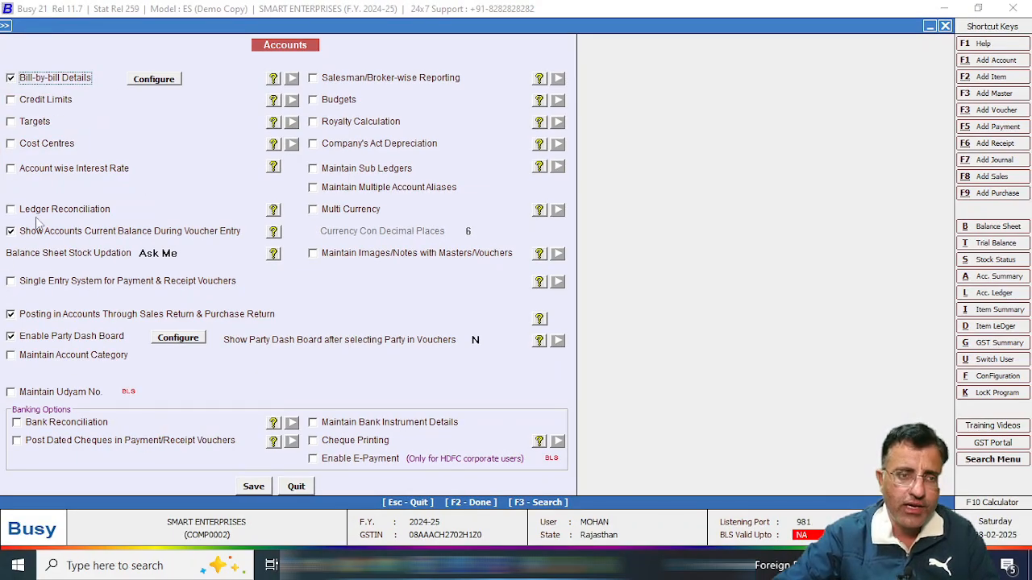
key("ctrl+1")
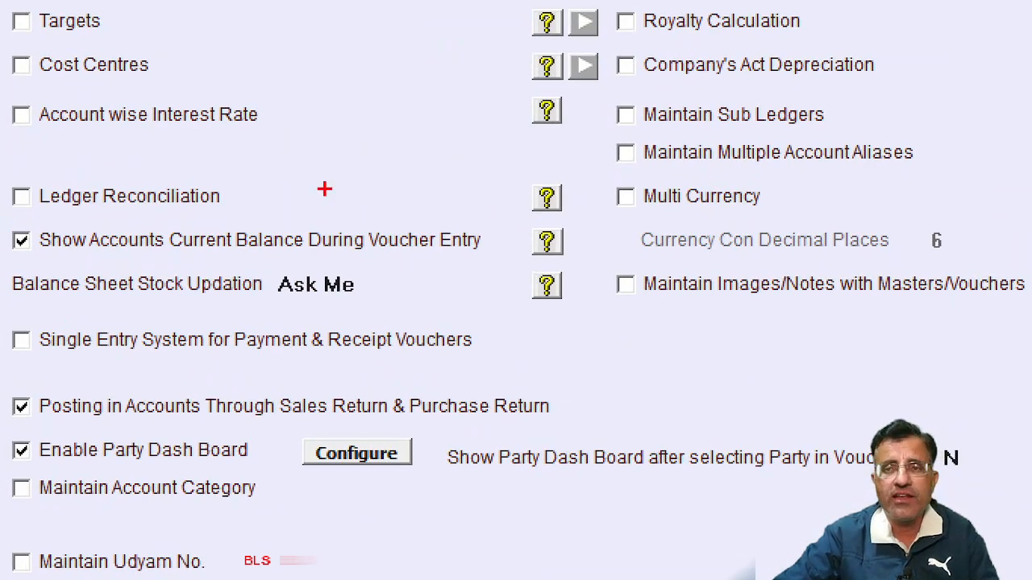
mouse_move(3, 169)
left_mouse_down()
mouse_move(145, 237)
mouse_move(278, 222)
left_mouse_up()
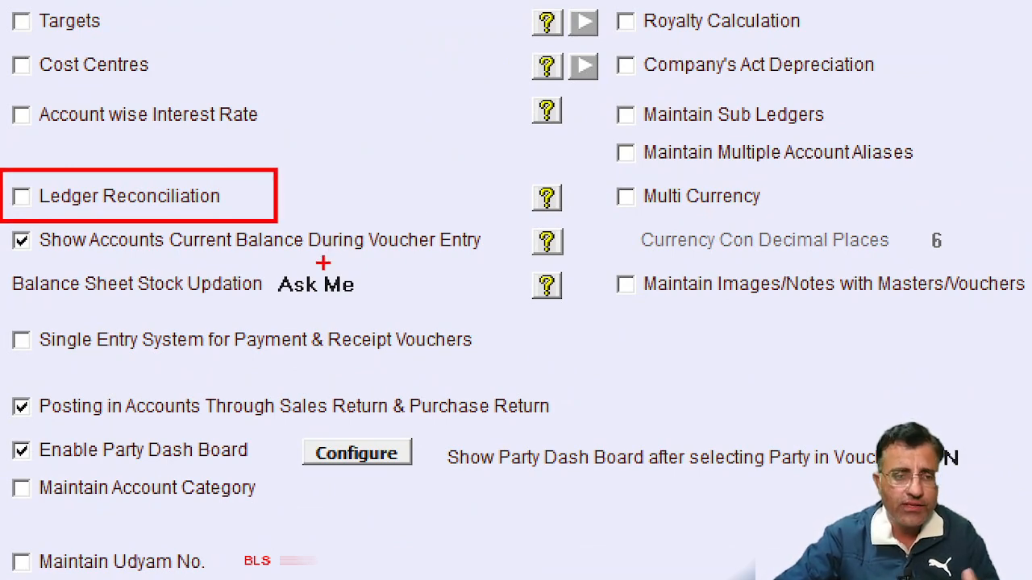
key("Escape")
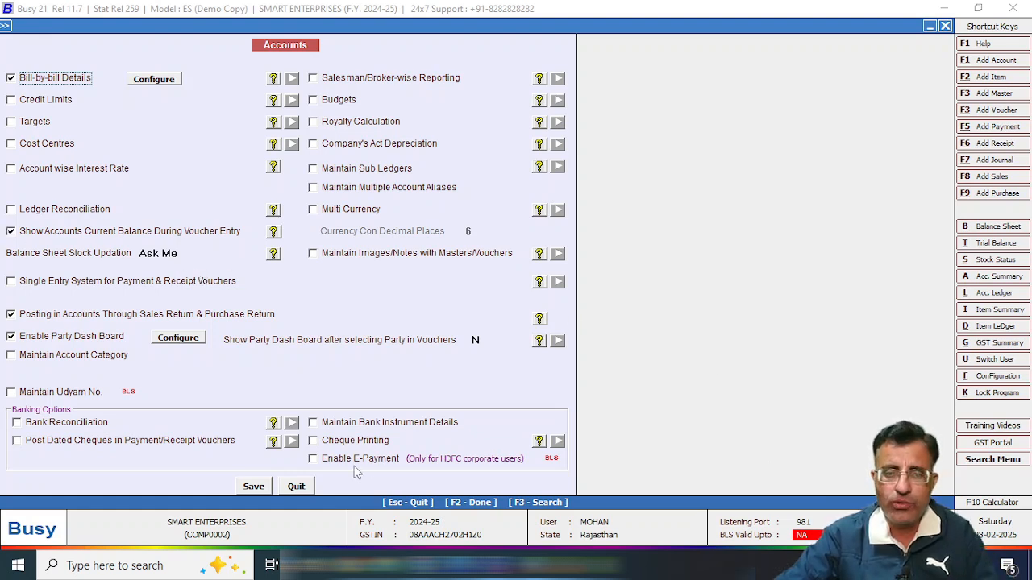
Close Accounts, review the Inventory options with Manufacturing Features enabled, and close them.
left_click(298, 486)
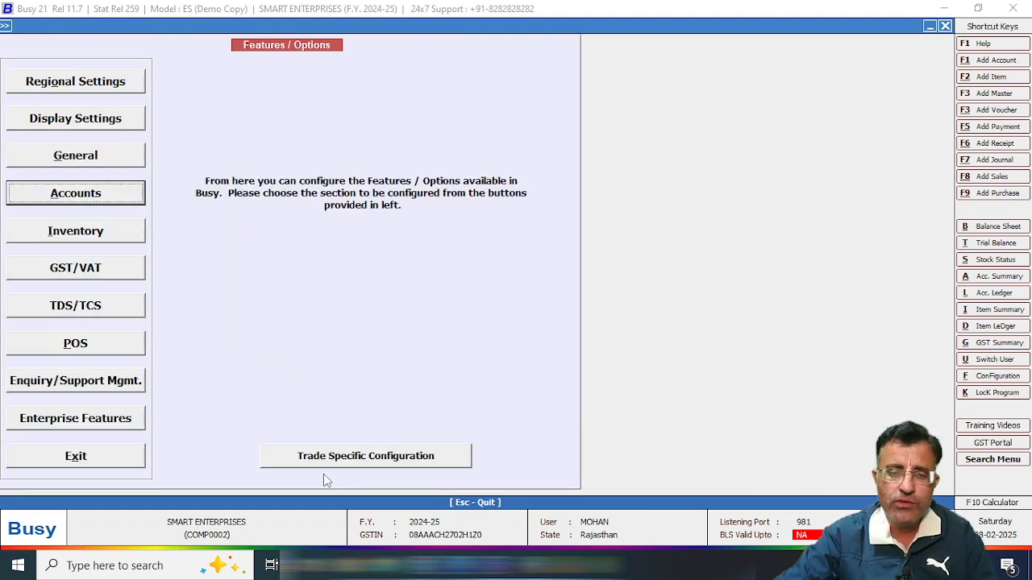
left_click(123, 234)
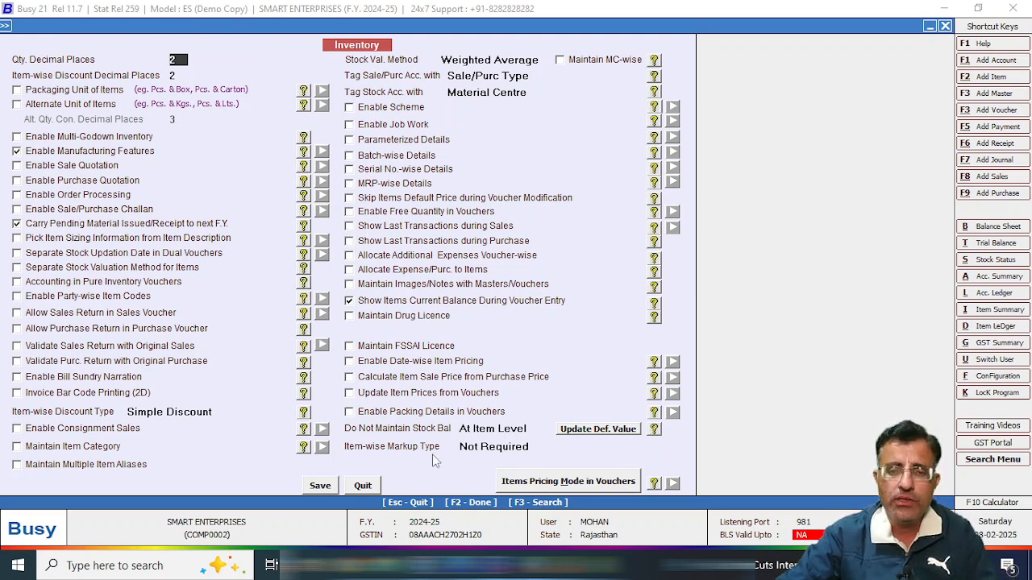
left_click(363, 486)
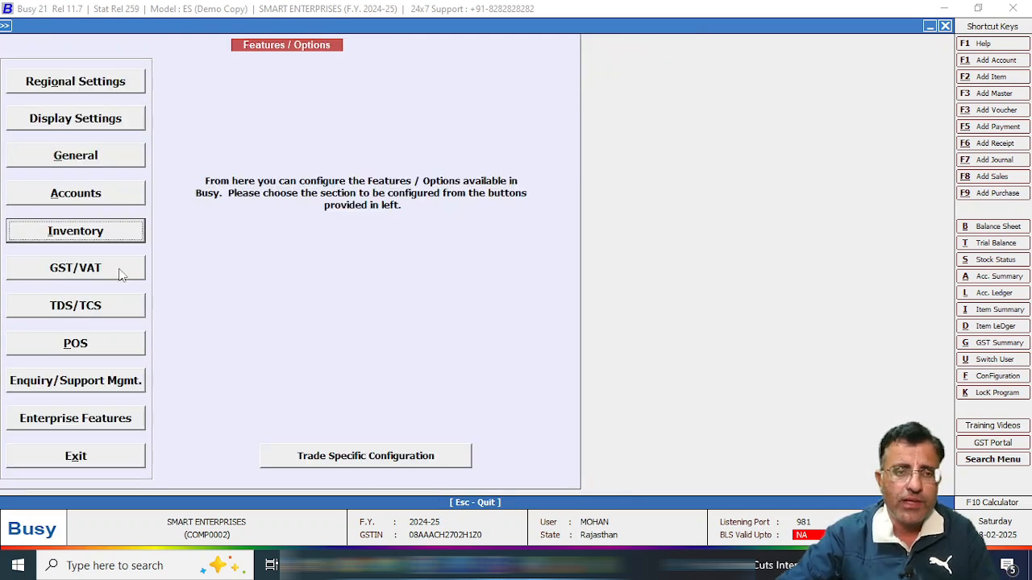
Bring up the GST/VAT options and check that E-Way Bill and E-Invoice Required are N.
left_click(123, 271)
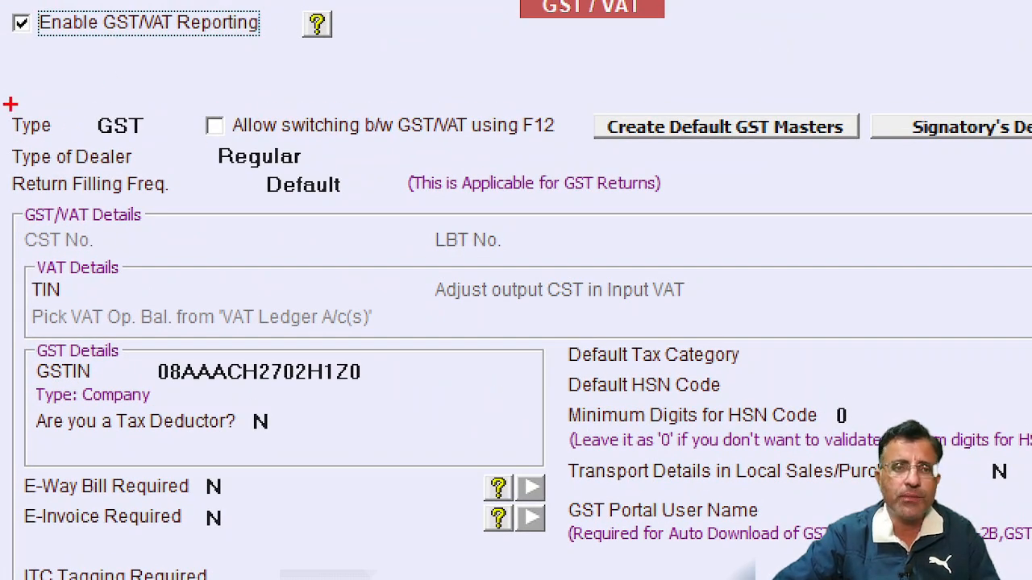
mouse_move(1, 98)
left_mouse_down()
mouse_move(19, 171)
mouse_move(979, 272)
left_mouse_up()
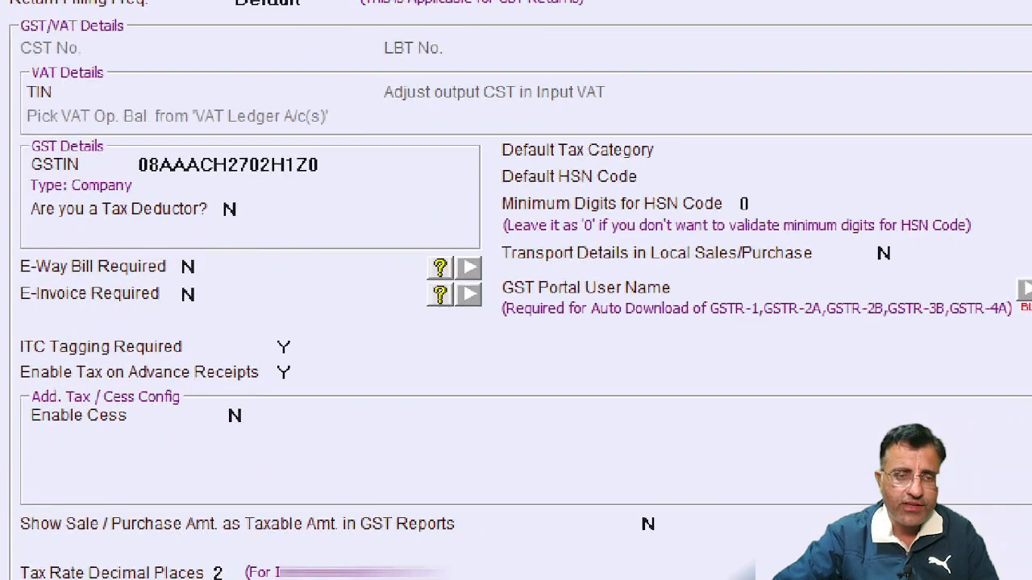
mouse_move(3, 258)
left_mouse_down()
mouse_move(19, 302)
mouse_move(305, 346)
left_mouse_up()
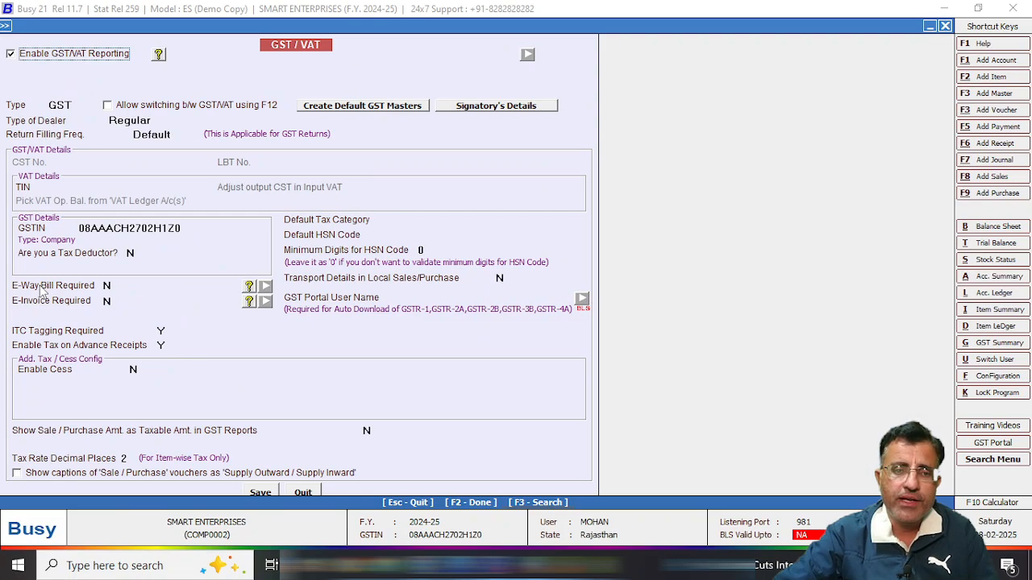
Set E-Way Bill Required to Y with From Place RSNR and the PIN code filled in.
left_click(232, 289)
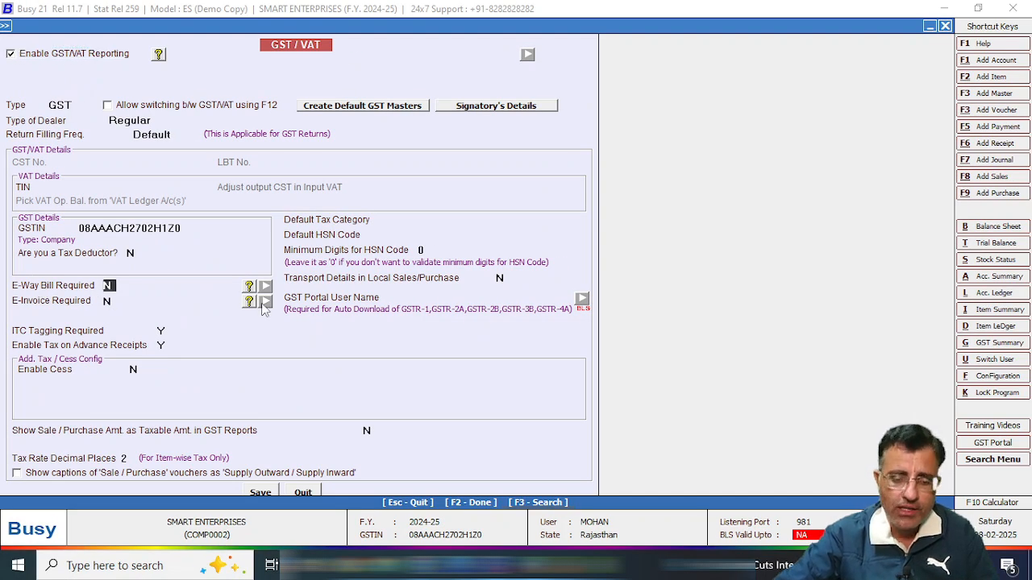
key("y")
key("Return")
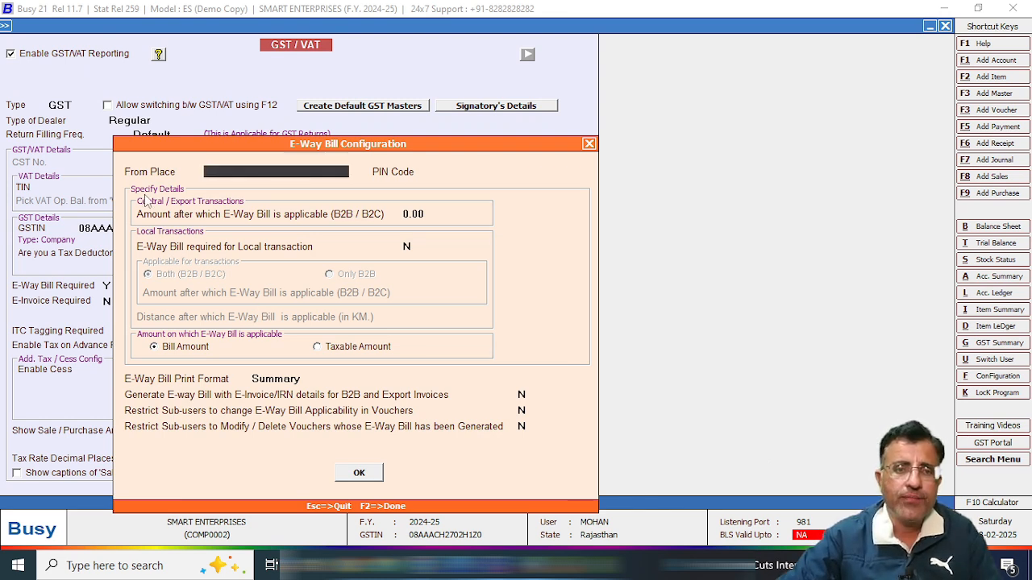
type("RSNR")
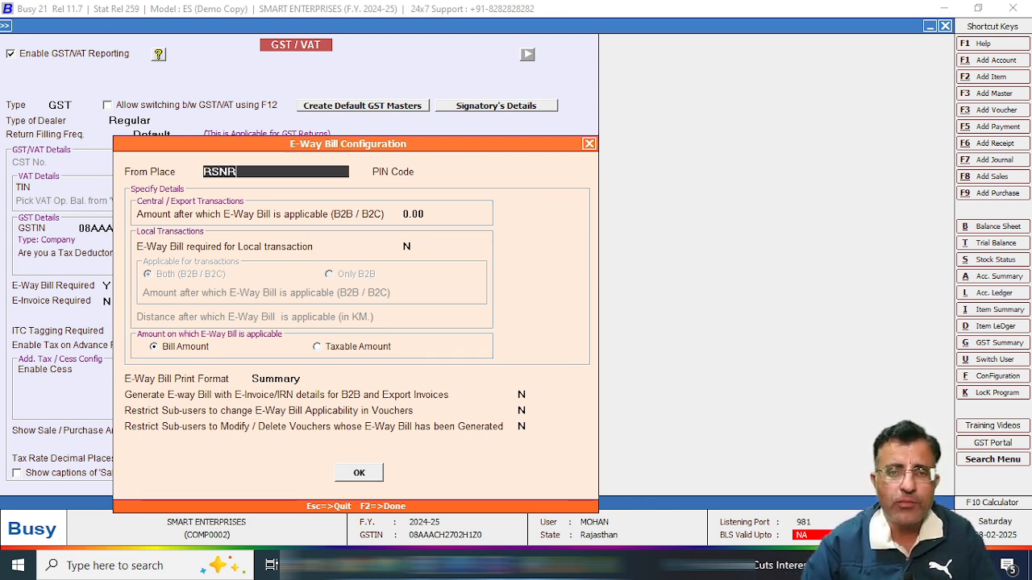
key("Return")
type("335051")
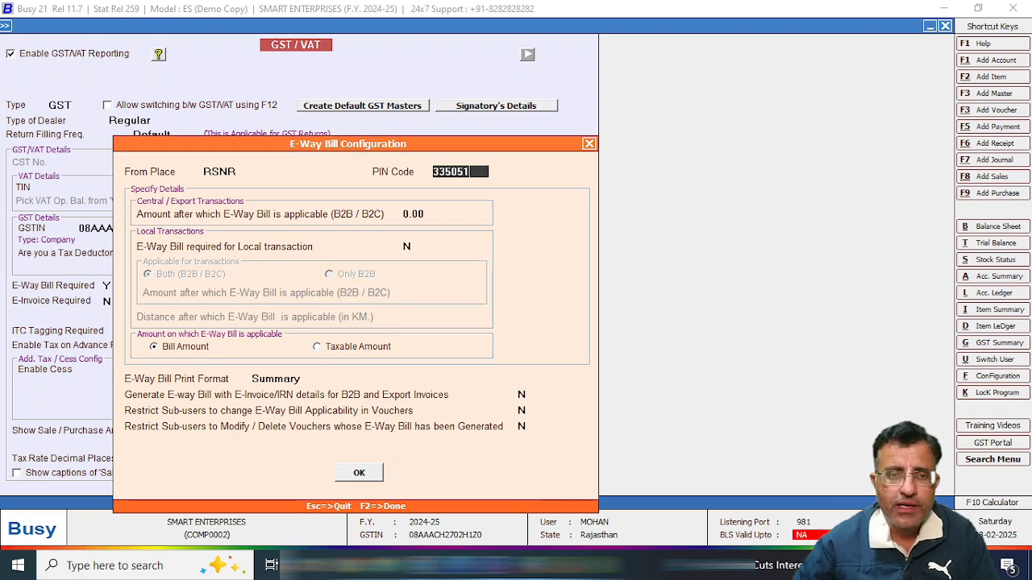
key("Return")
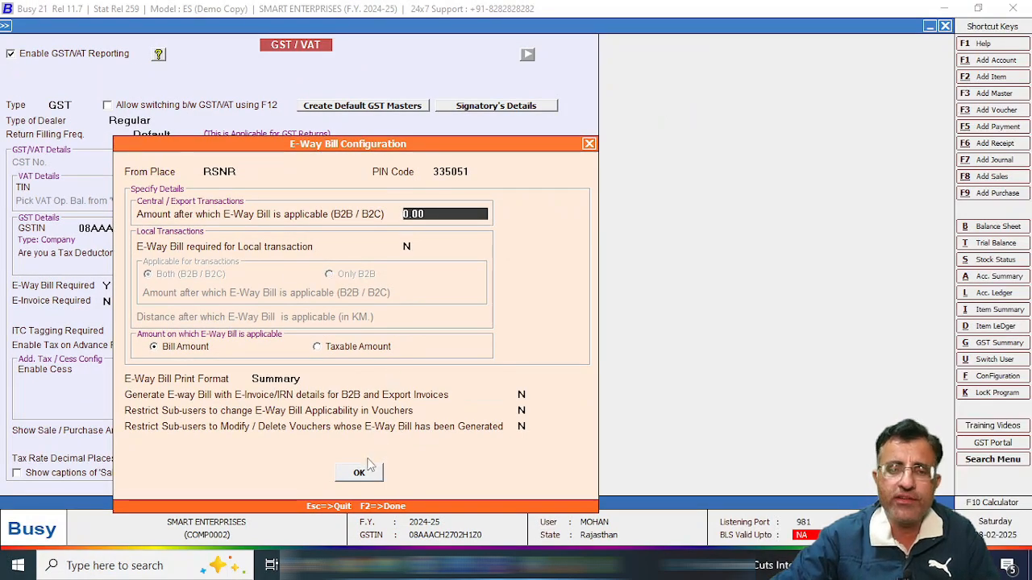
Confirm the E-Way Bill configuration and check the GSP credentials settings without changes.
left_click(359, 473)
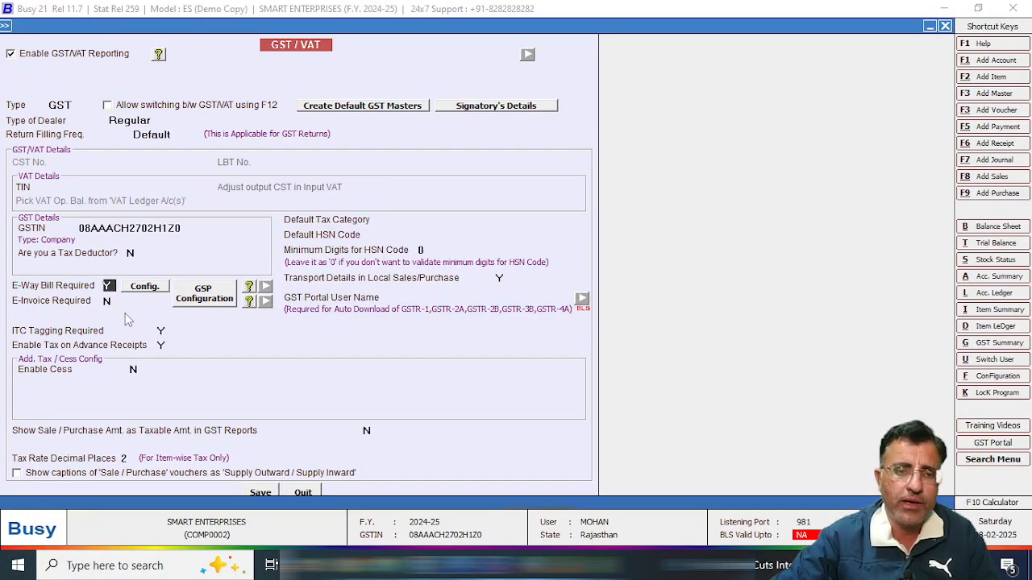
left_click(205, 298)
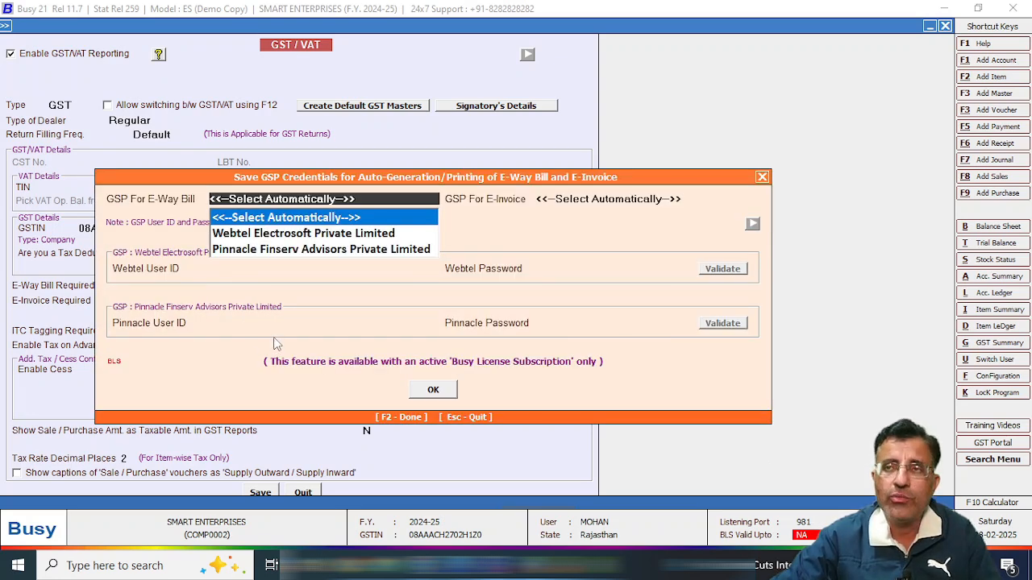
key("Escape")
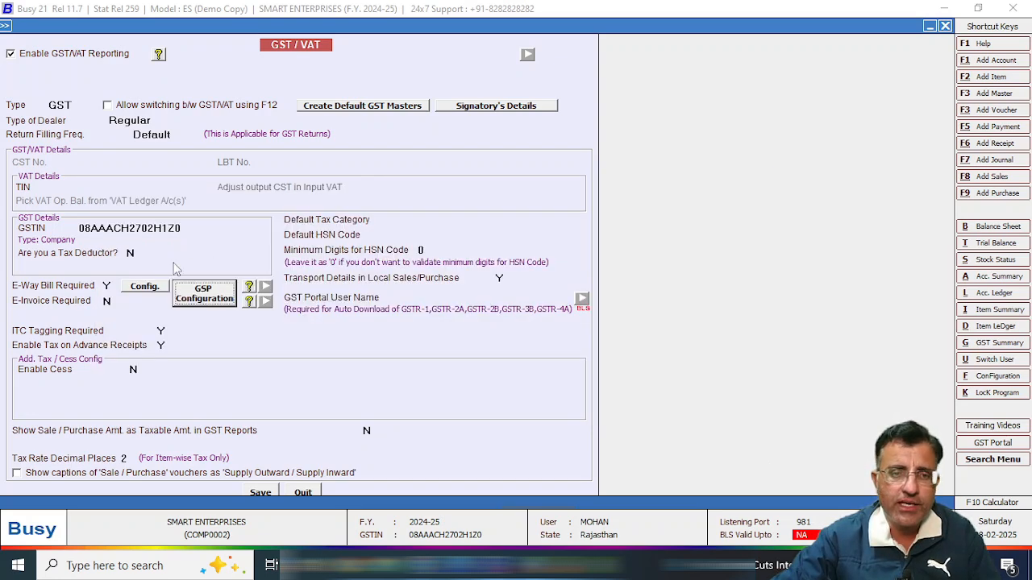
Set E-Invoice Required to Y with its From Place RSNR.
left_click(111, 301)
type("y")
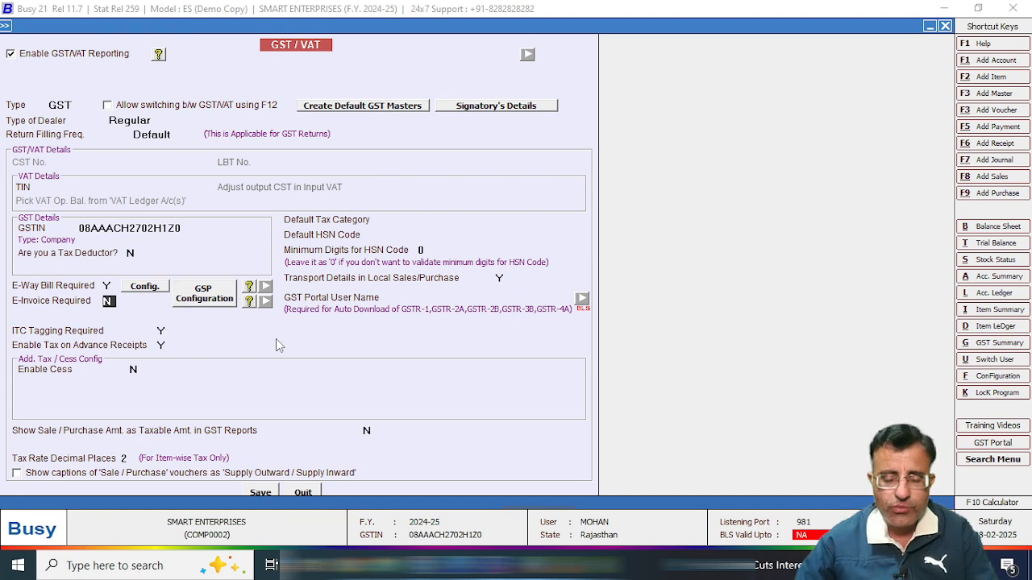
key("Return")
key("Up")
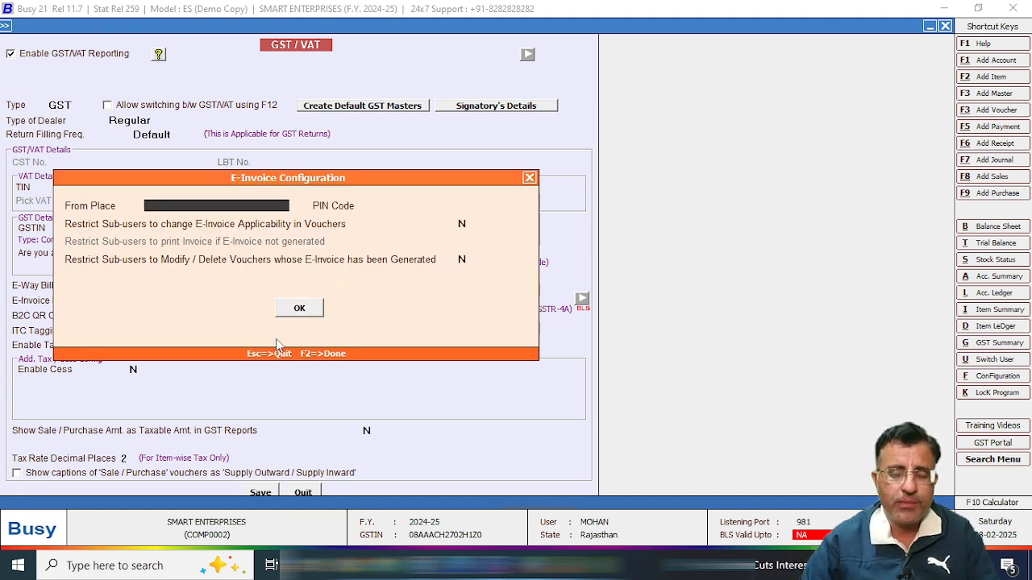
type("RSNR")
key("Return")
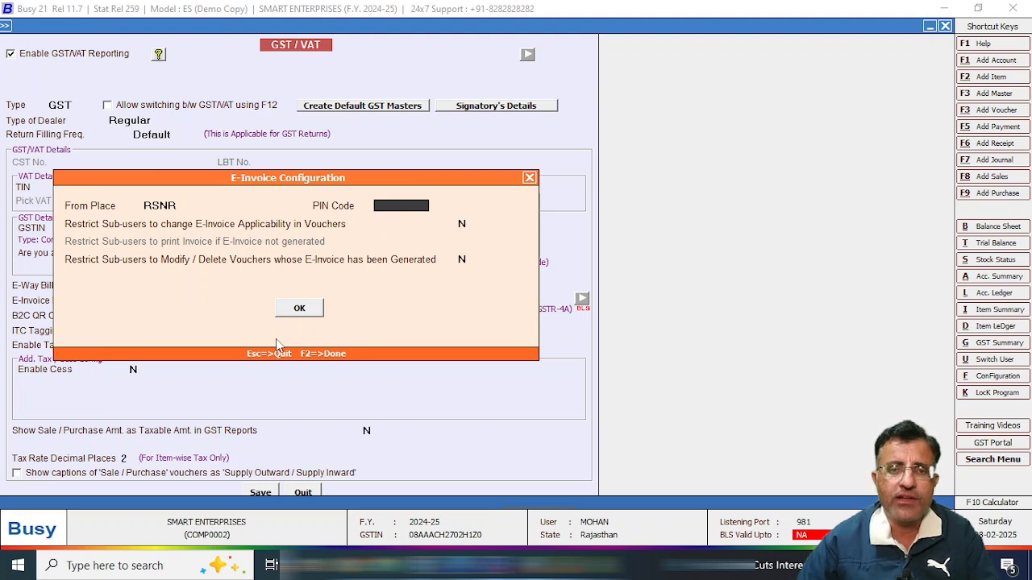
key("Escape")
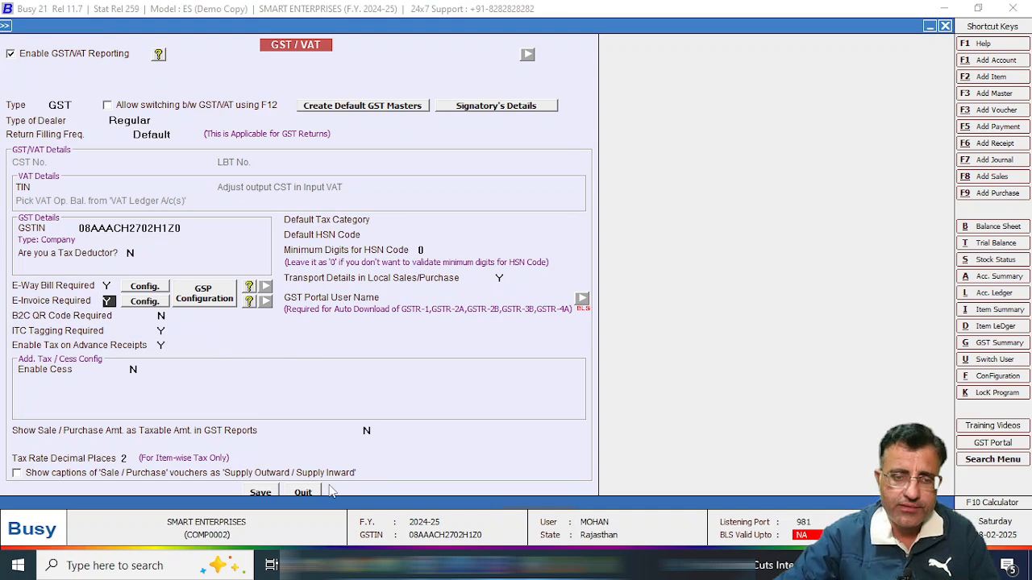
Close GST/VAT and Features / Options, then reopen Features / Options via Administration > Configuration.
left_click(303, 493)
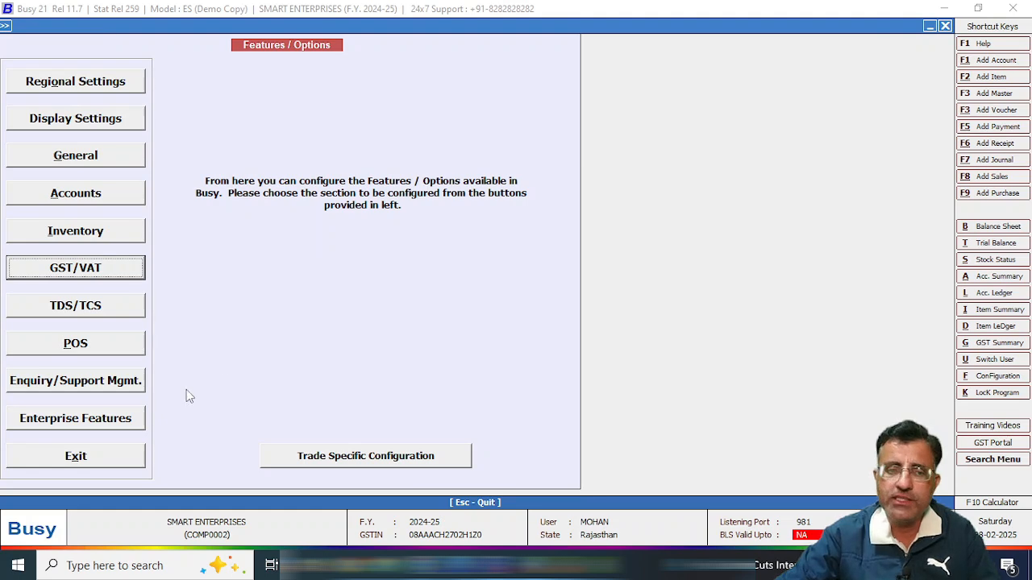
left_click(121, 457)
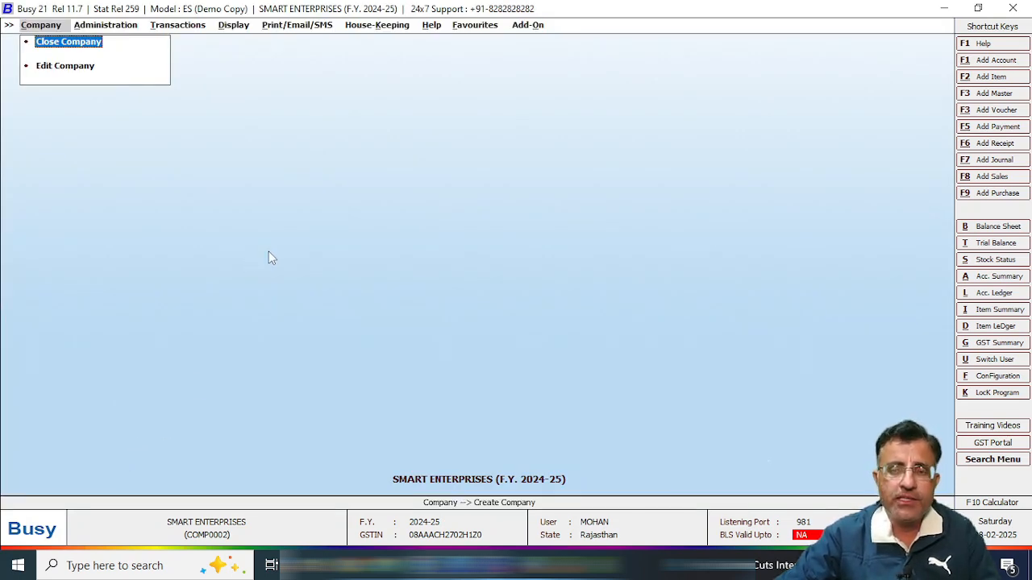
left_click(118, 31)
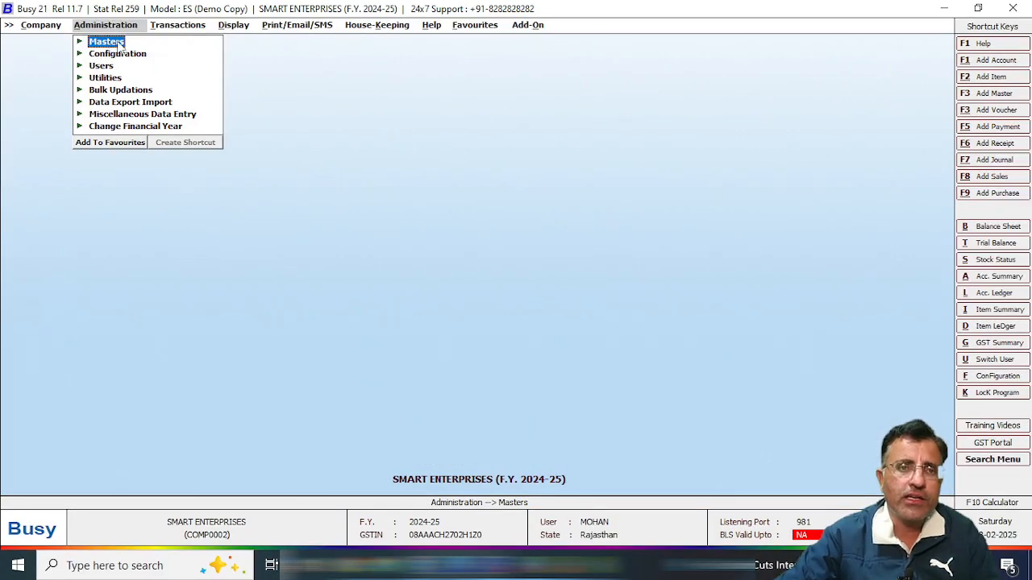
left_click(120, 44)
left_click(120, 44)
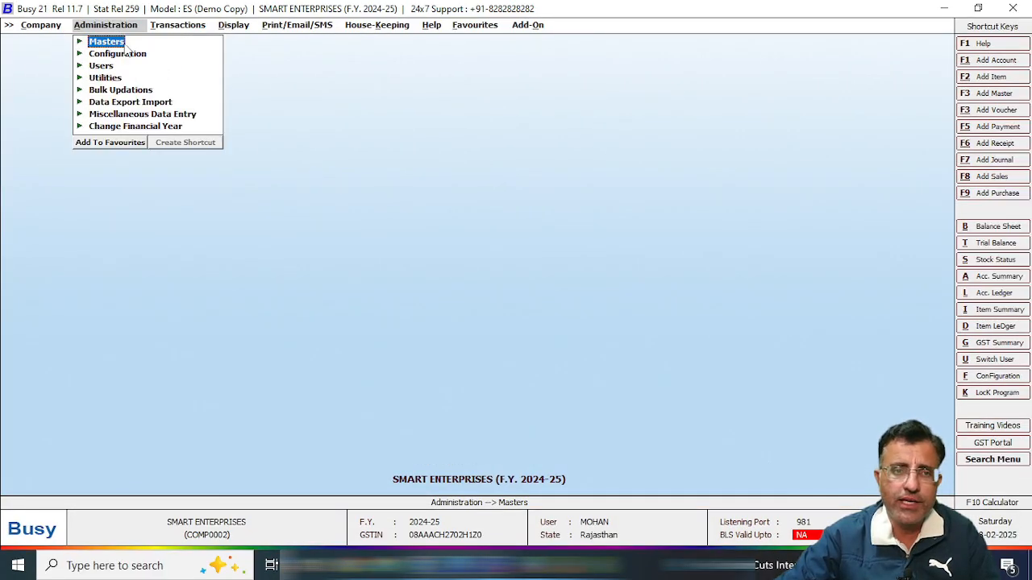
left_click(137, 54)
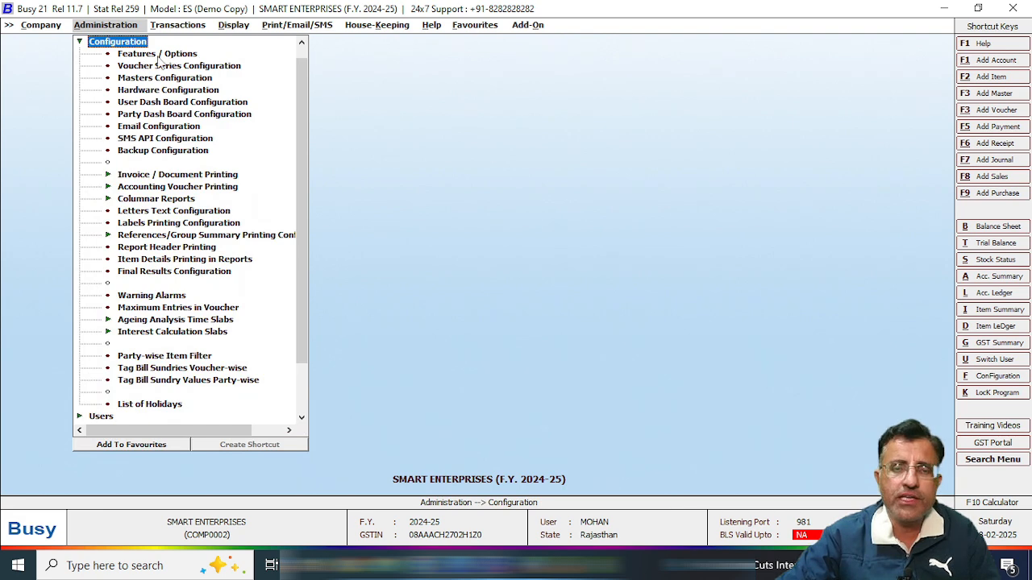
left_click(157, 54)
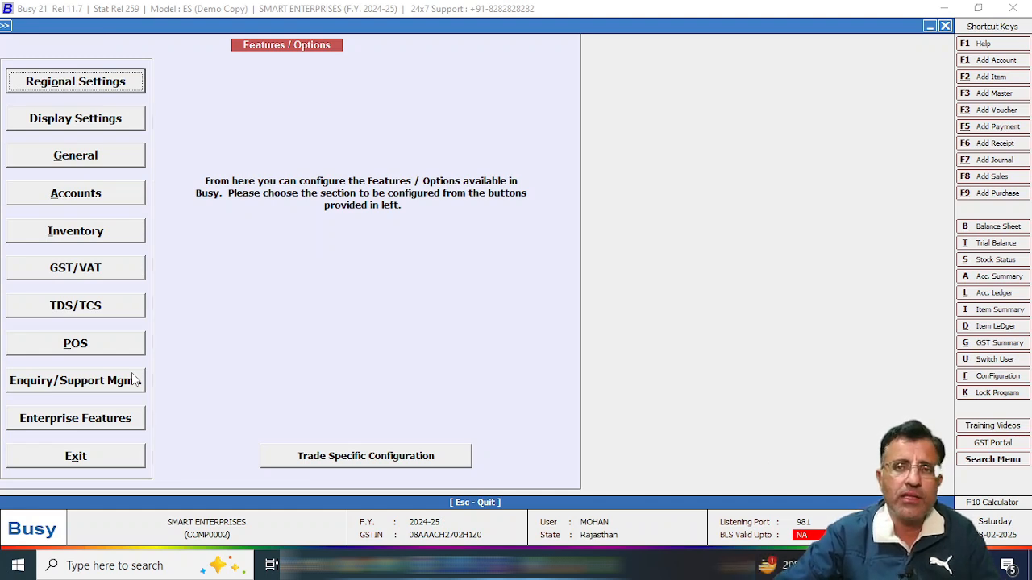
Look at Enterprise Features without changes, then exit the Features / Options window.
left_click(120, 425)
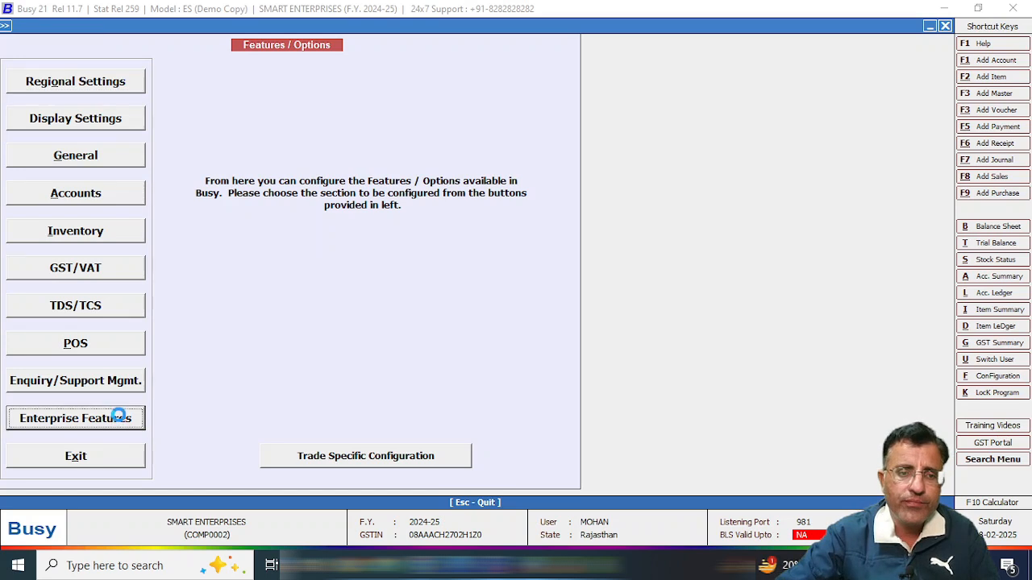
key("Escape")
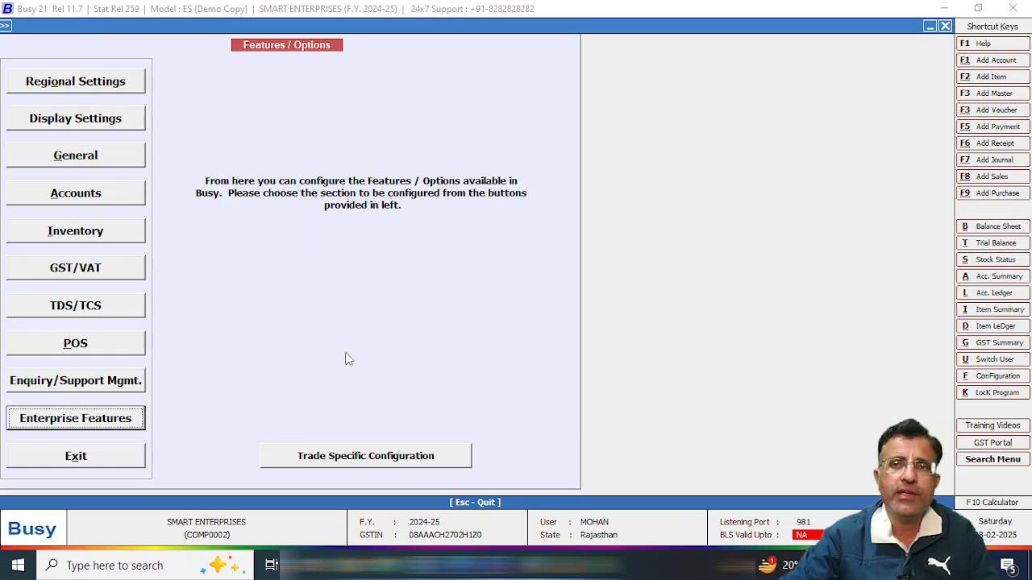
key("Escape")
Switch between the Company and Administration menus, ending on the configuration commands.
left_click(43, 26)
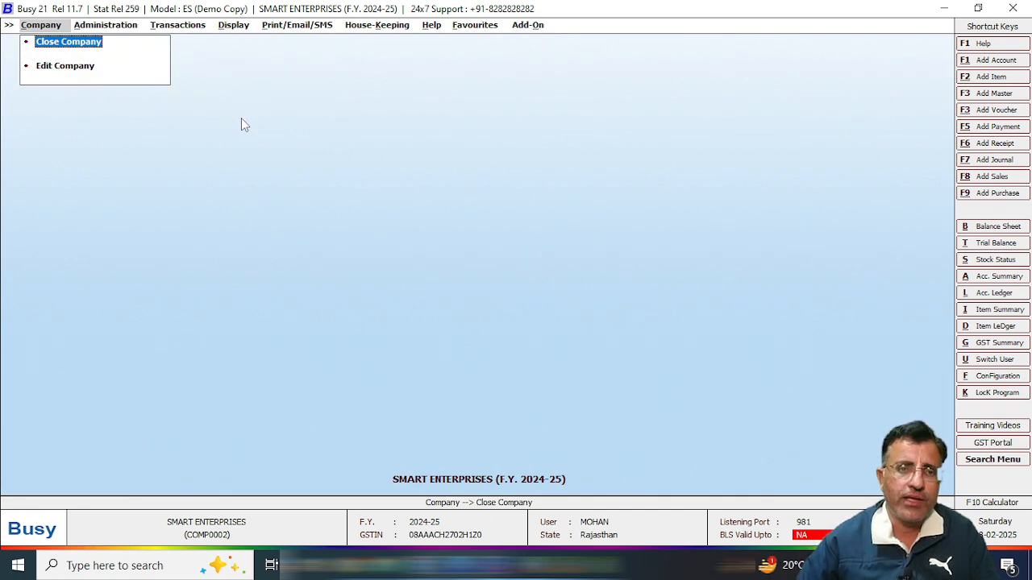
key("Right")
key("Left")
key("Right")
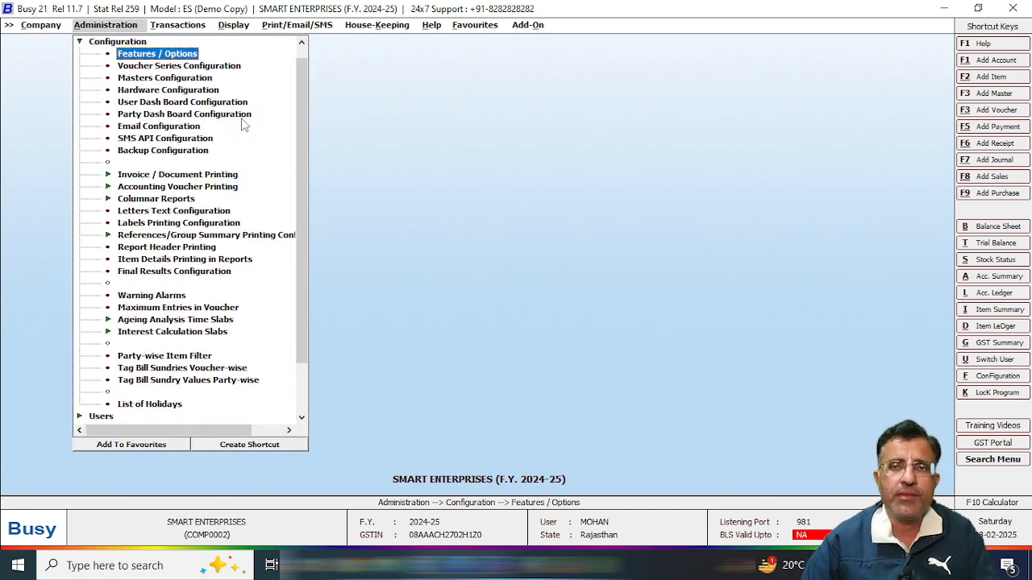